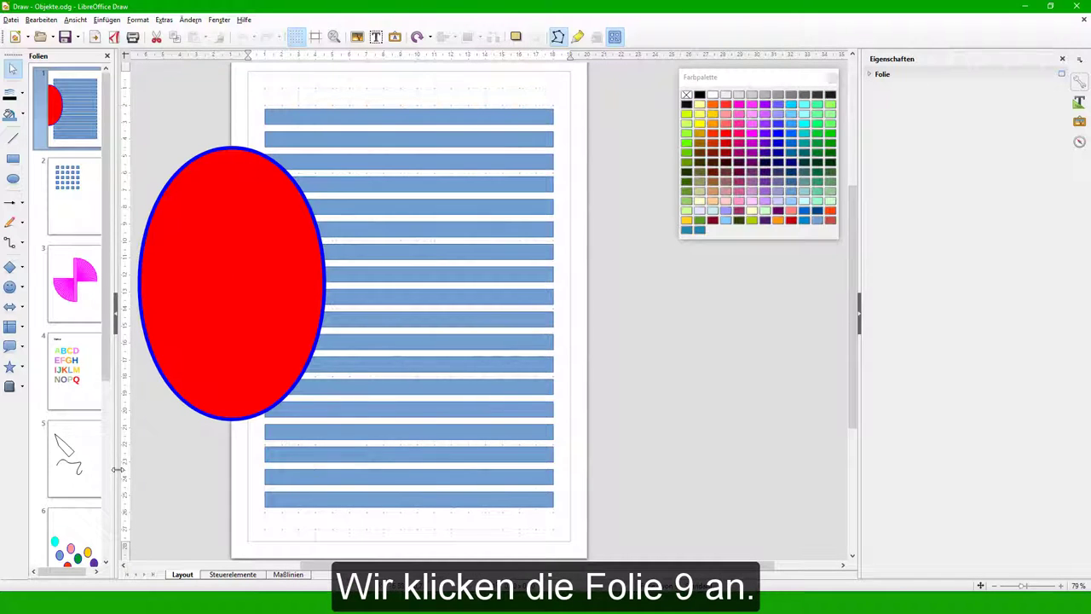
Open slide 9 and select the teal circle overlapping the purple rectangle.
scroll(75, 536, down, 3)
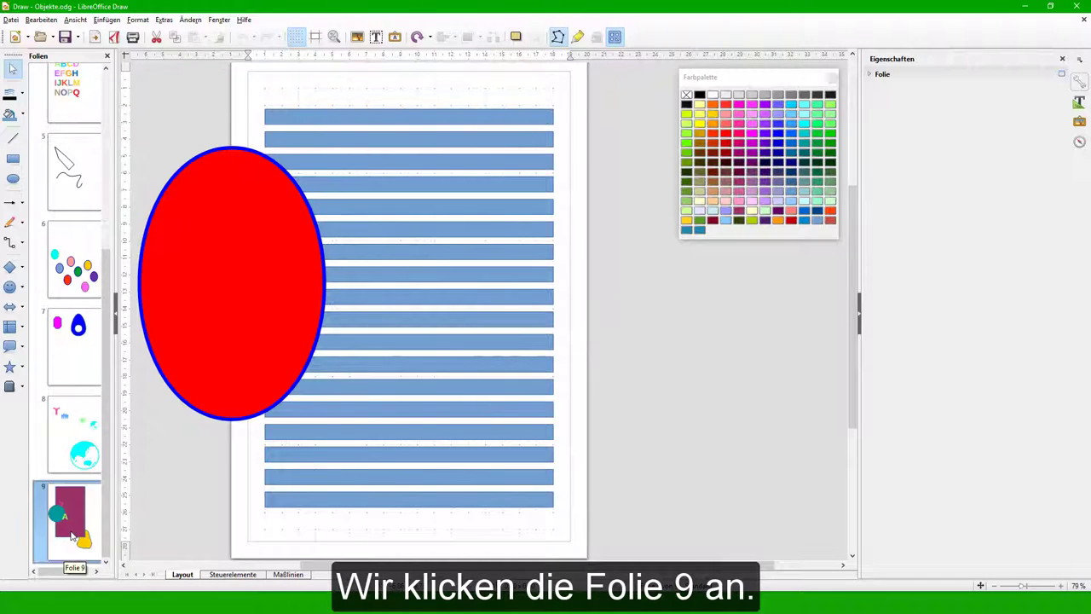
click(74, 537)
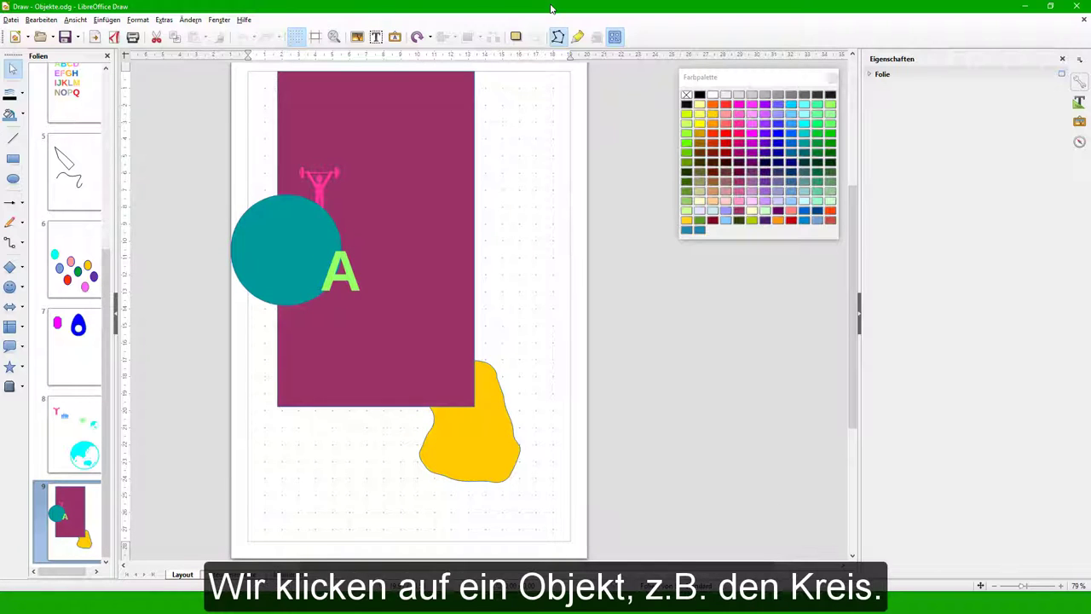
click(262, 257)
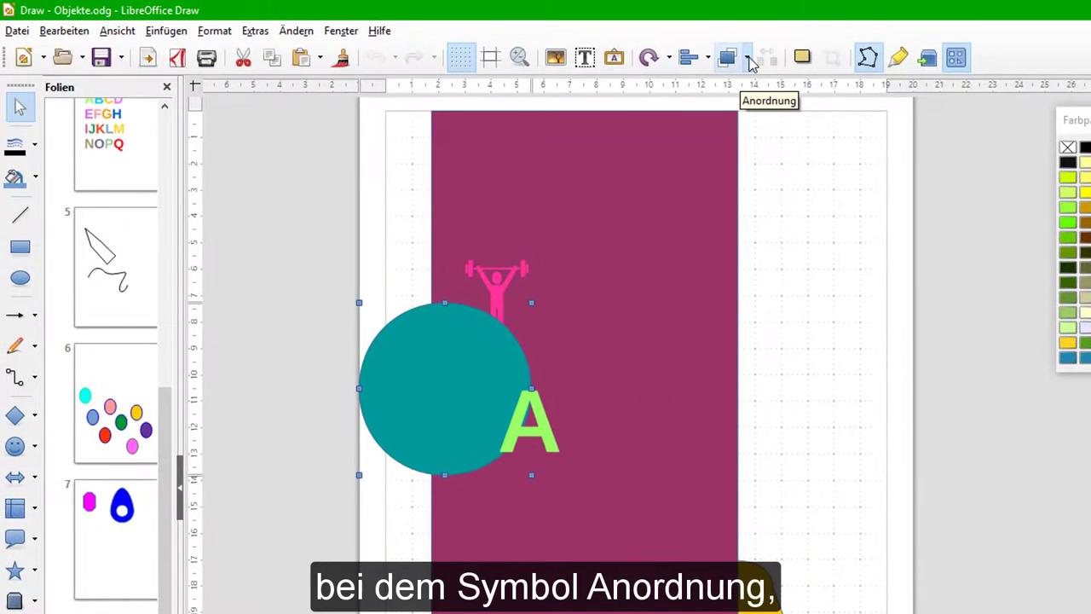
Detach the Anordnung palette so it floats over the page as the Reihenfolge toolbar.
click(747, 58)
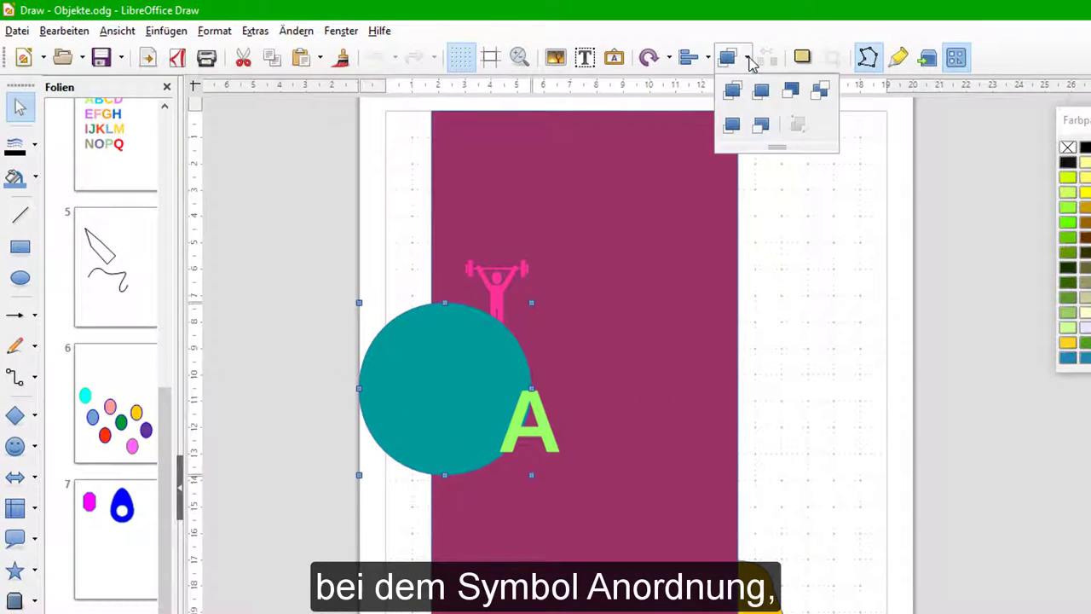
click(748, 60)
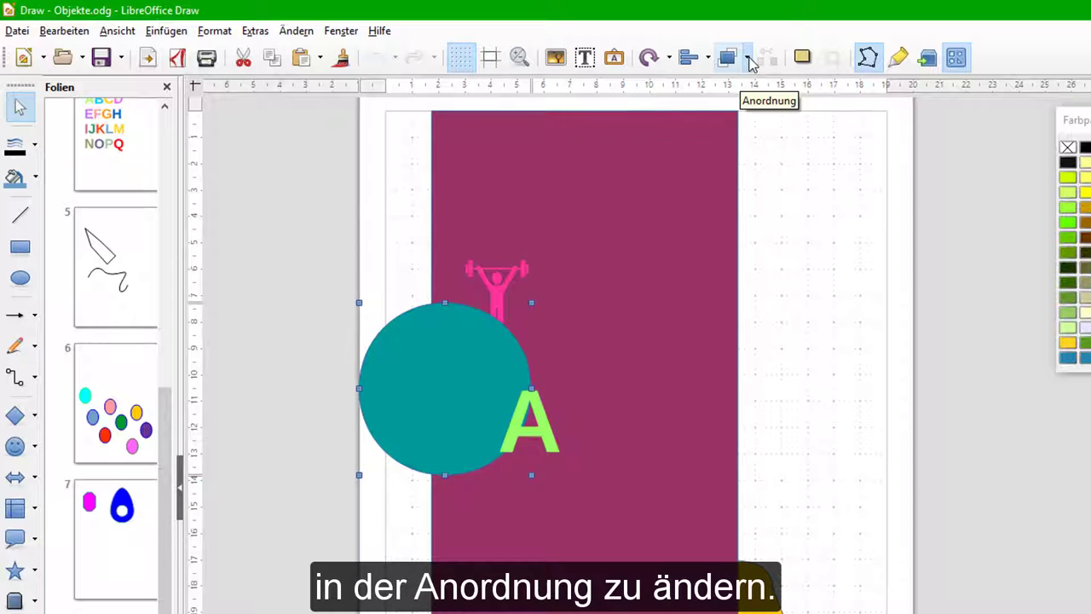
click(748, 58)
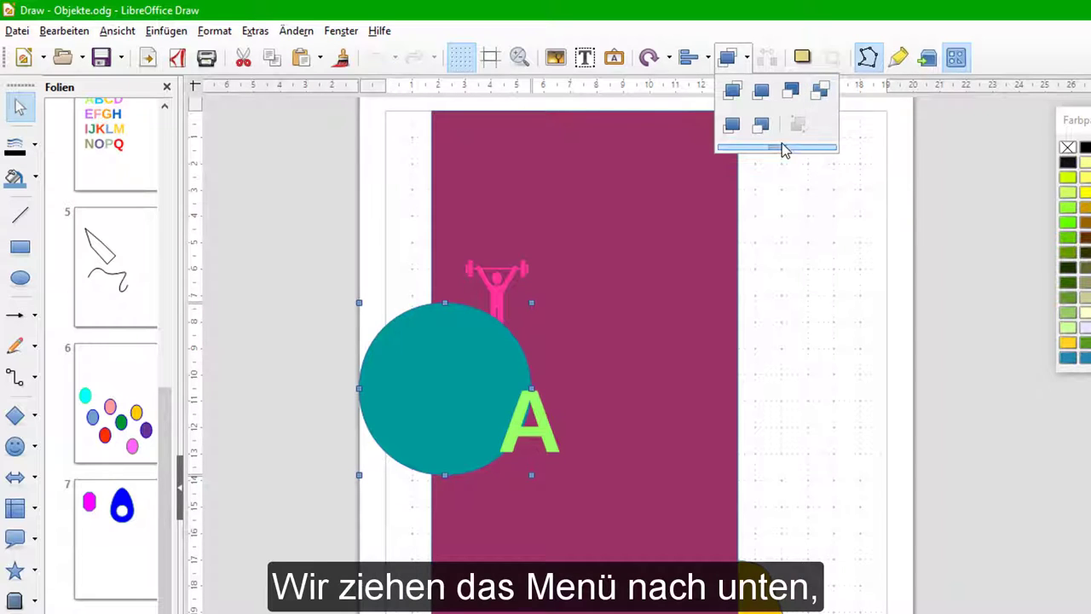
drag(779, 153, 655, 435)
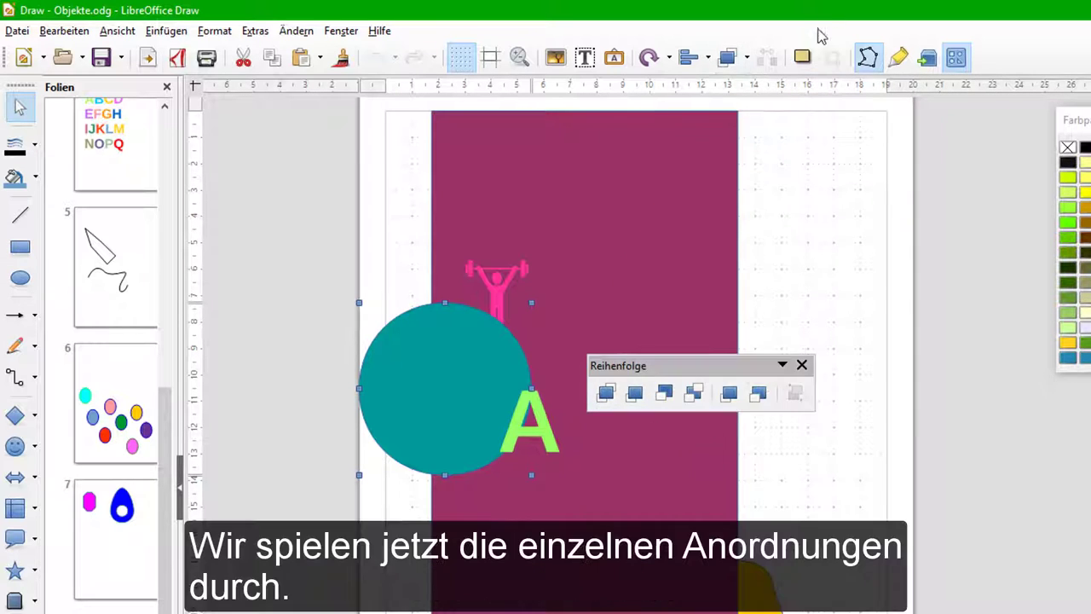
Restack the circle to the front, two levels back, fully to the back, to the front again and one level back, then close the Reihenfolge toolbar.
click(606, 393)
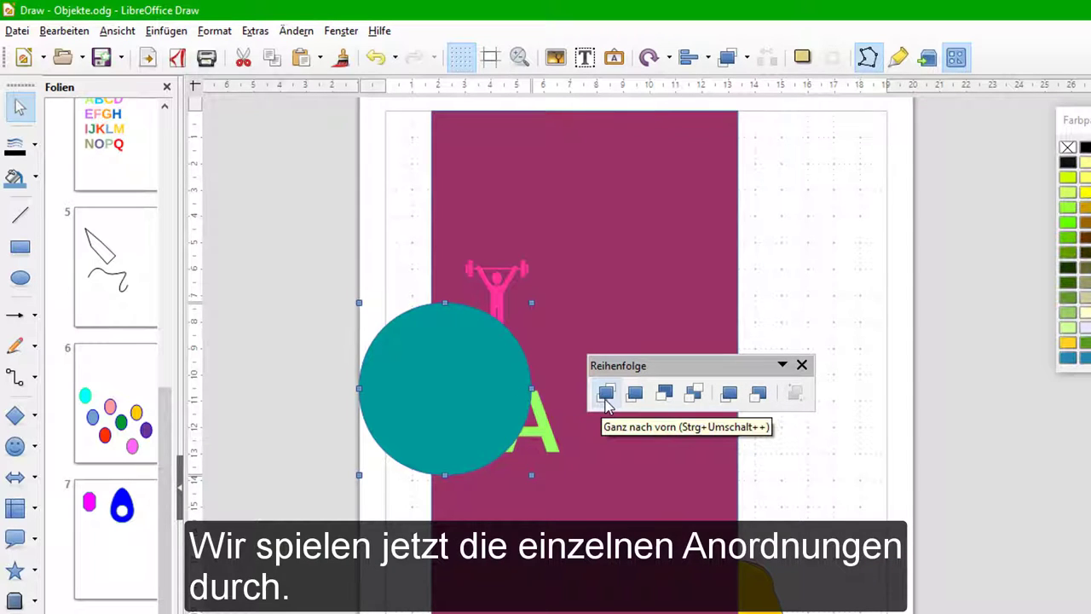
click(665, 396)
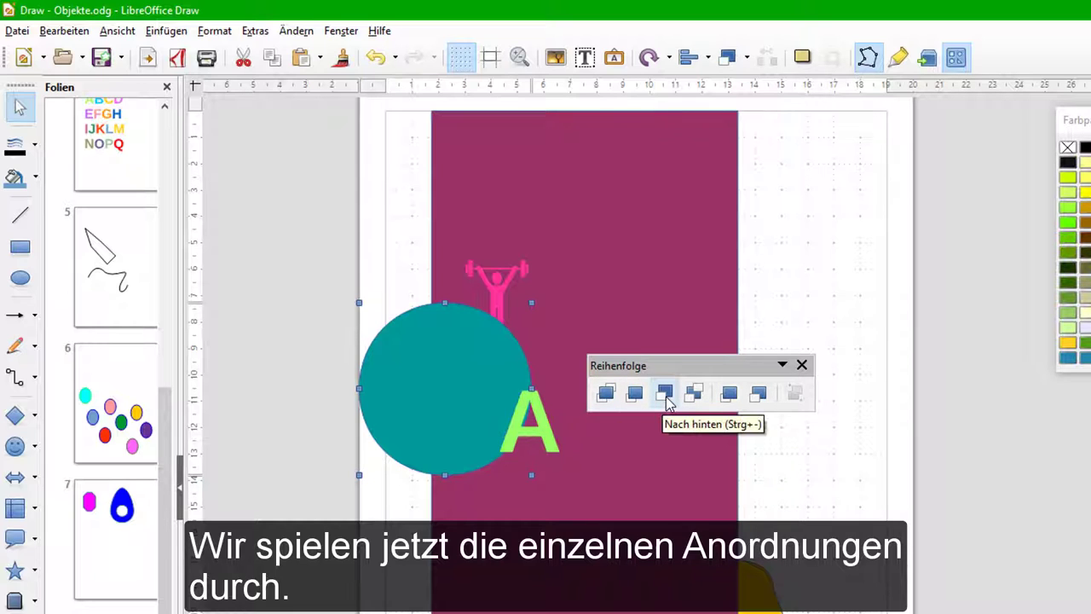
click(666, 396)
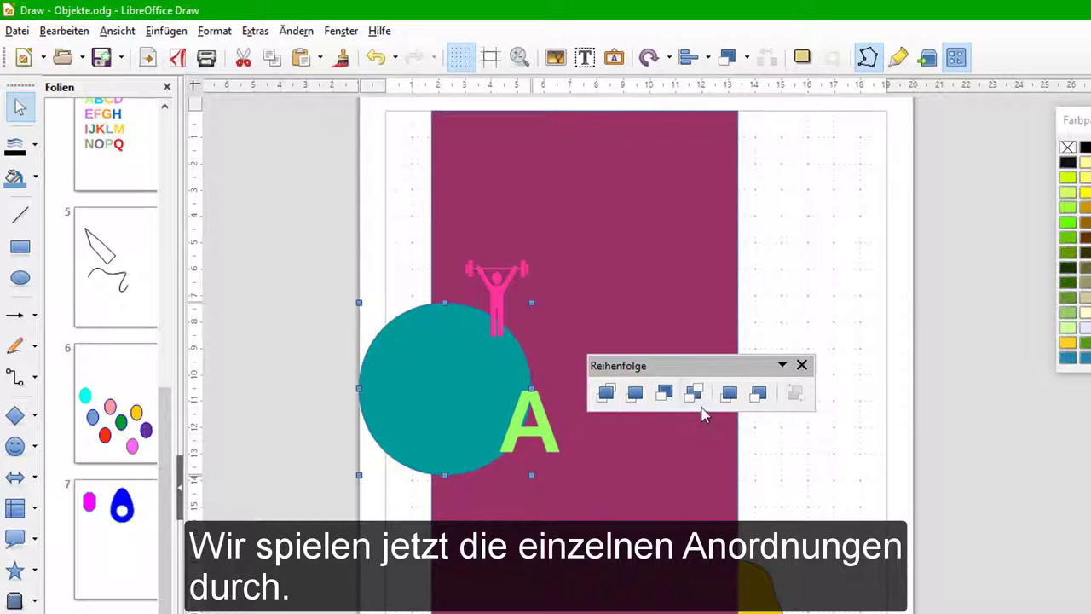
click(695, 395)
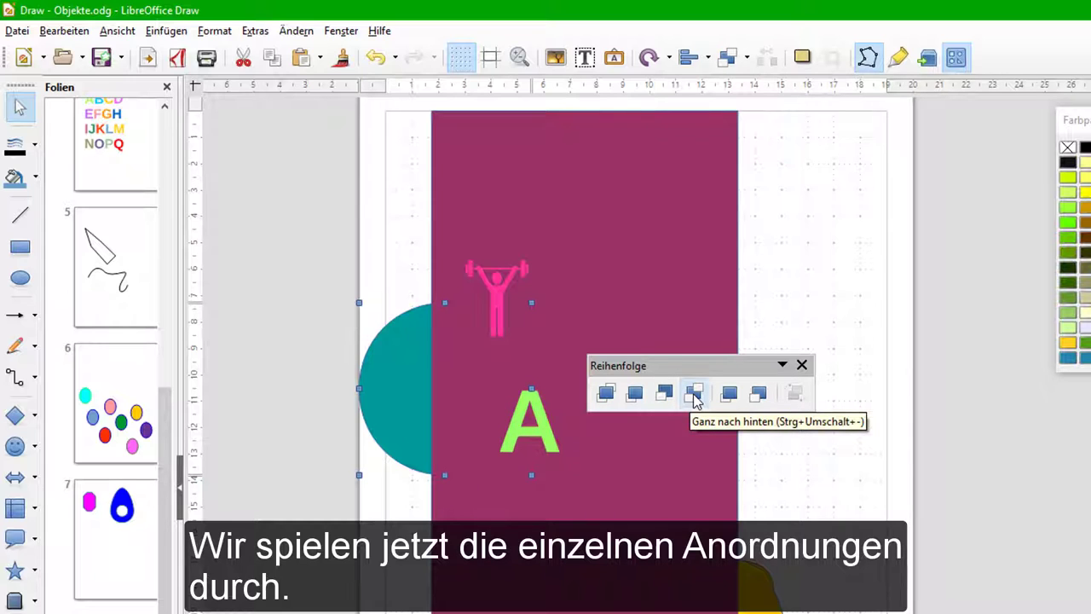
click(607, 394)
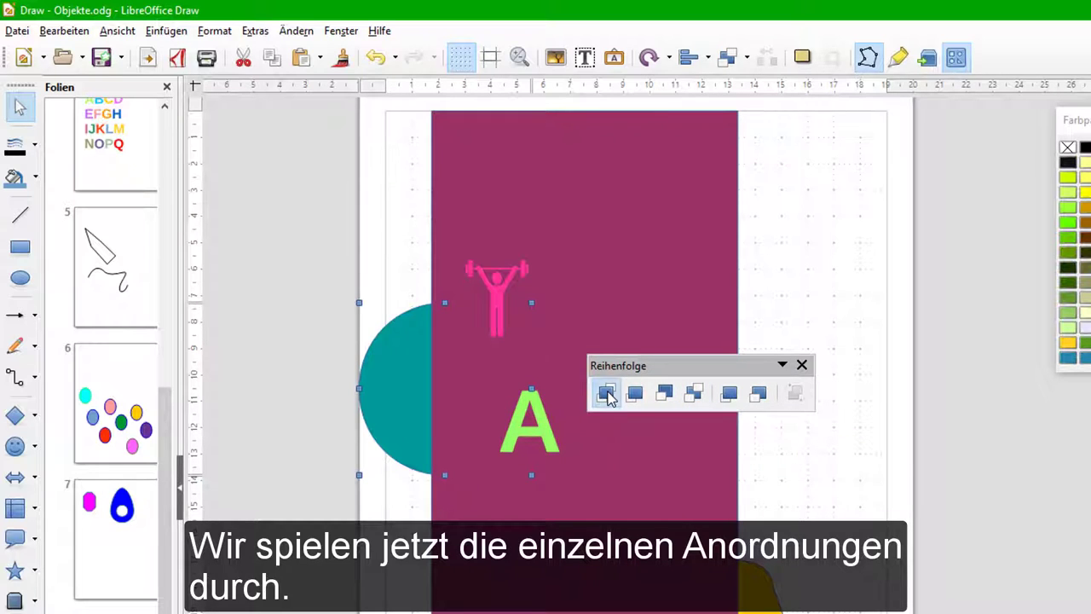
click(663, 394)
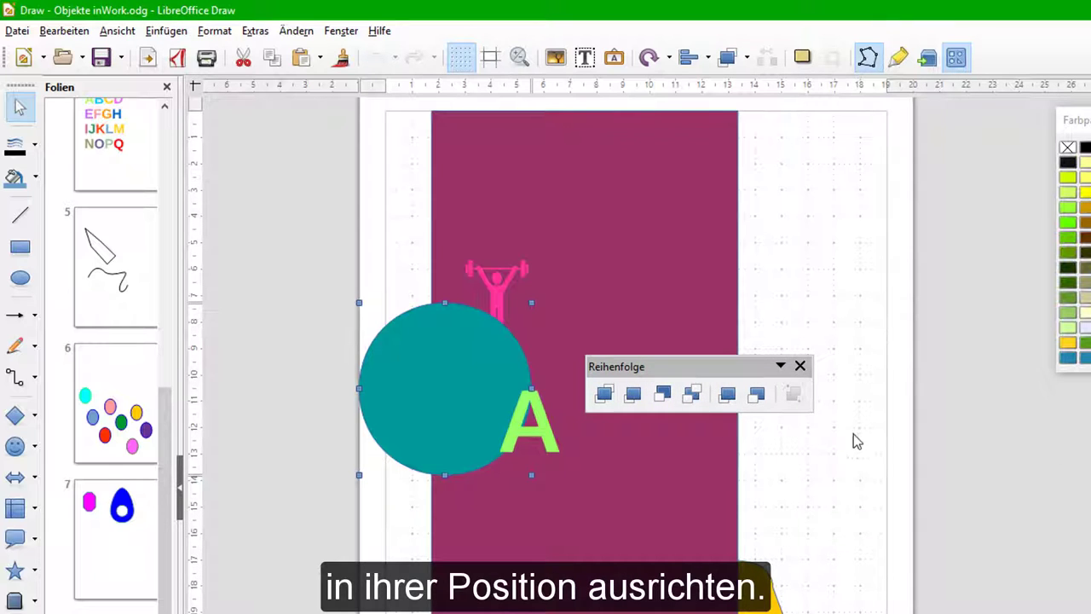
click(799, 365)
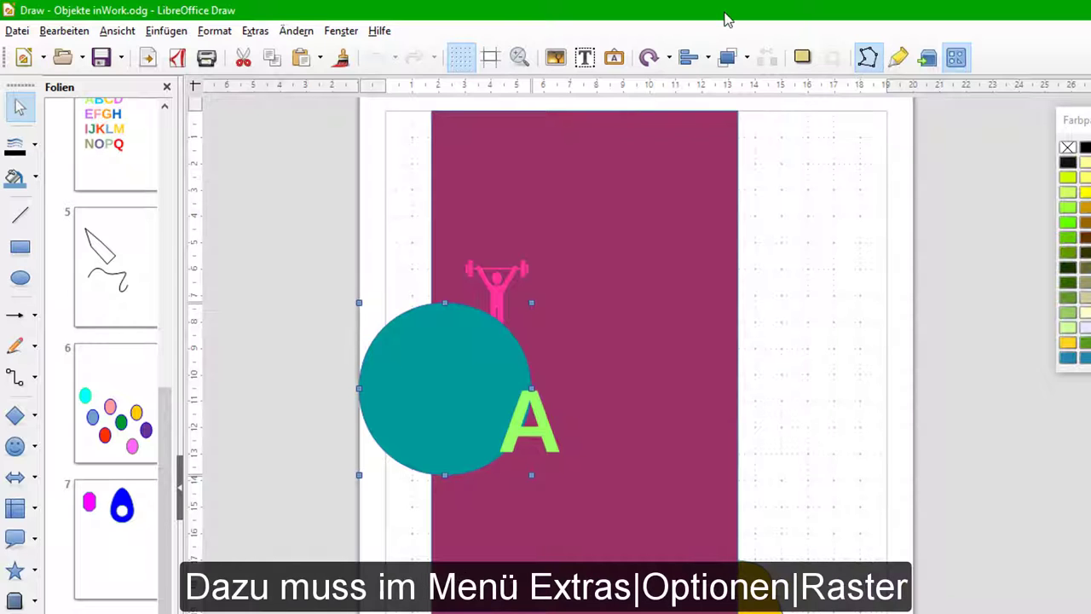
Set the snap range (Fangbereich) to 20 pixels in the Raster options of LibreOffice Draw.
click(256, 32)
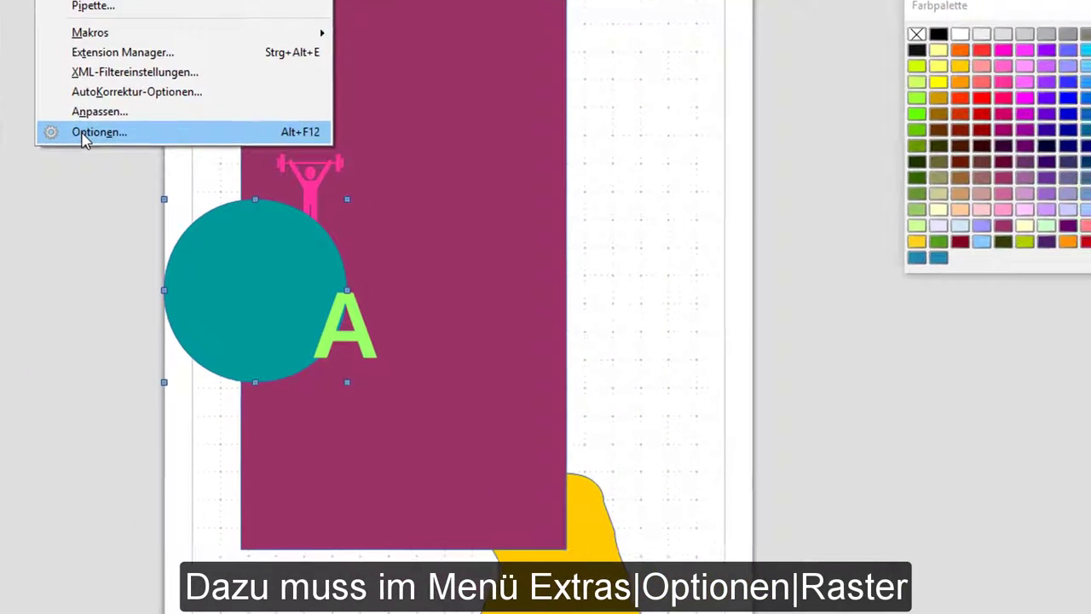
click(83, 134)
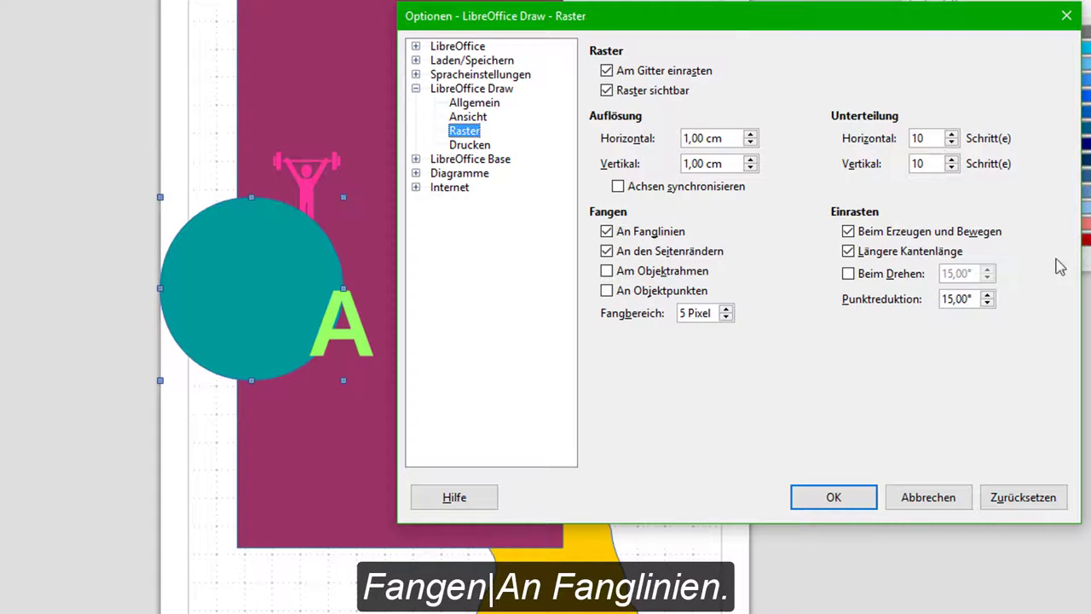
drag(689, 315, 664, 322)
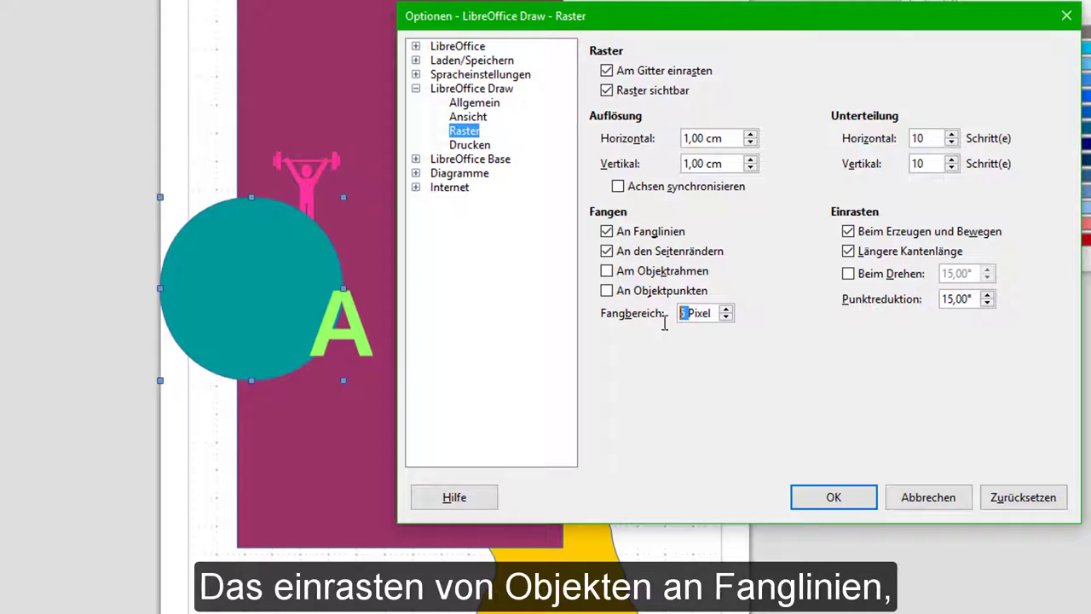
text(20)
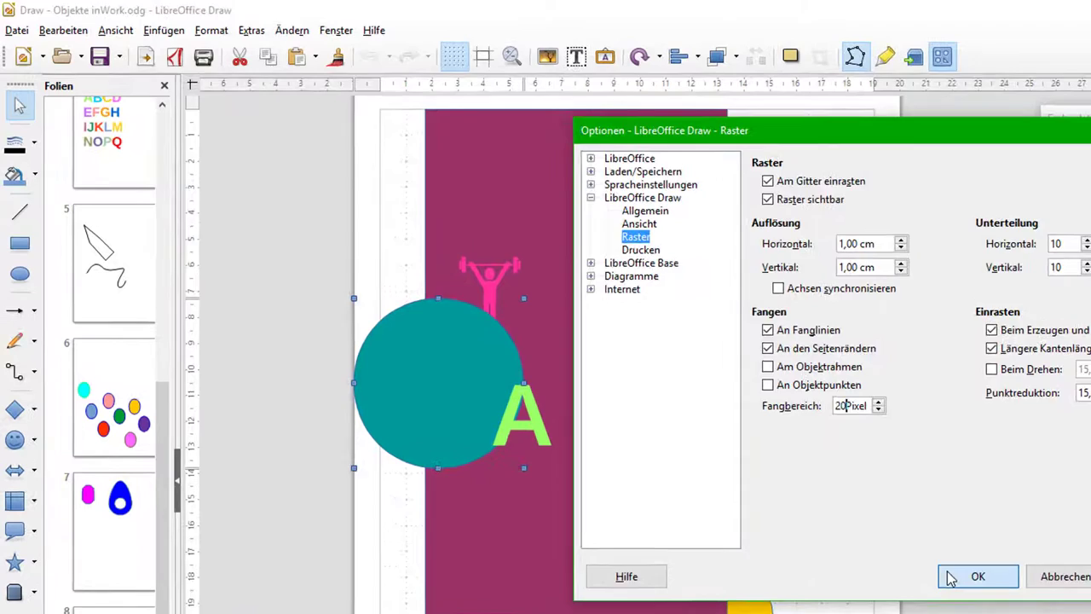
click(852, 518)
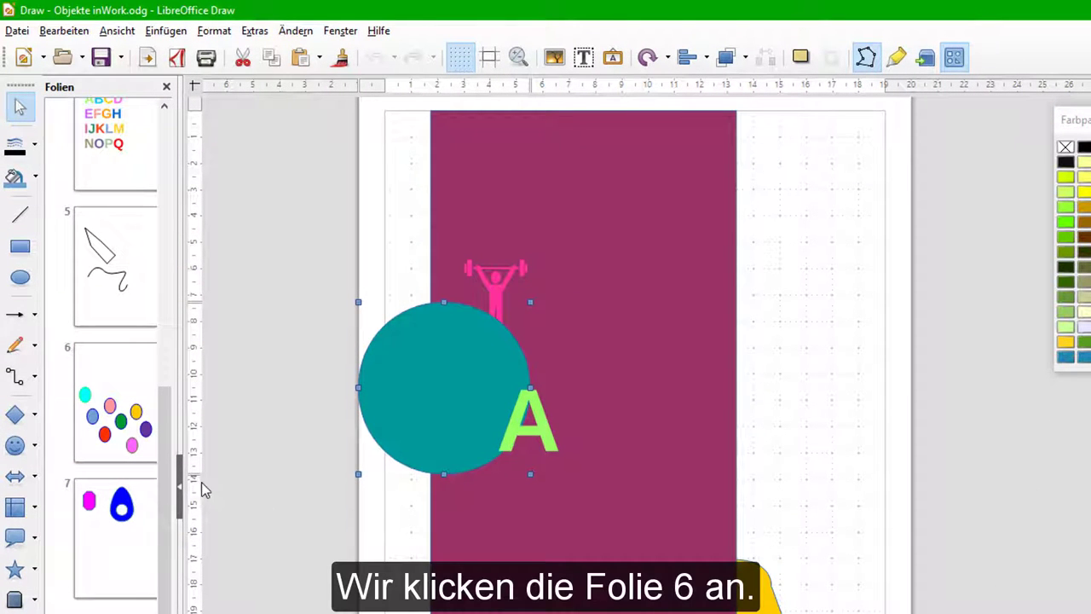
Select the cyan ellipse on slide 6 and float the object alignment toolbar beside the page.
click(132, 439)
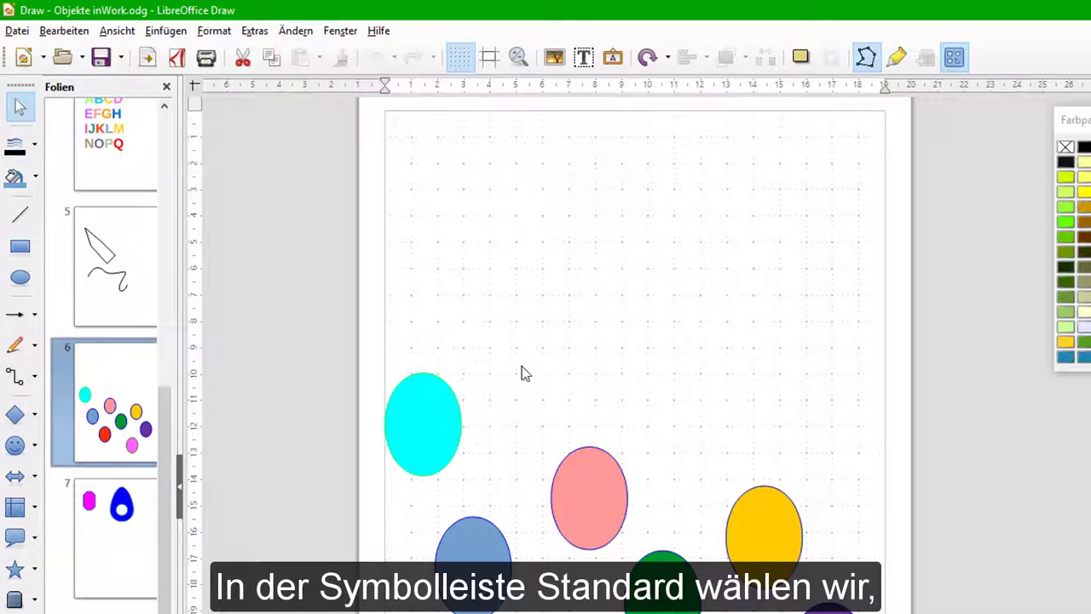
click(433, 434)
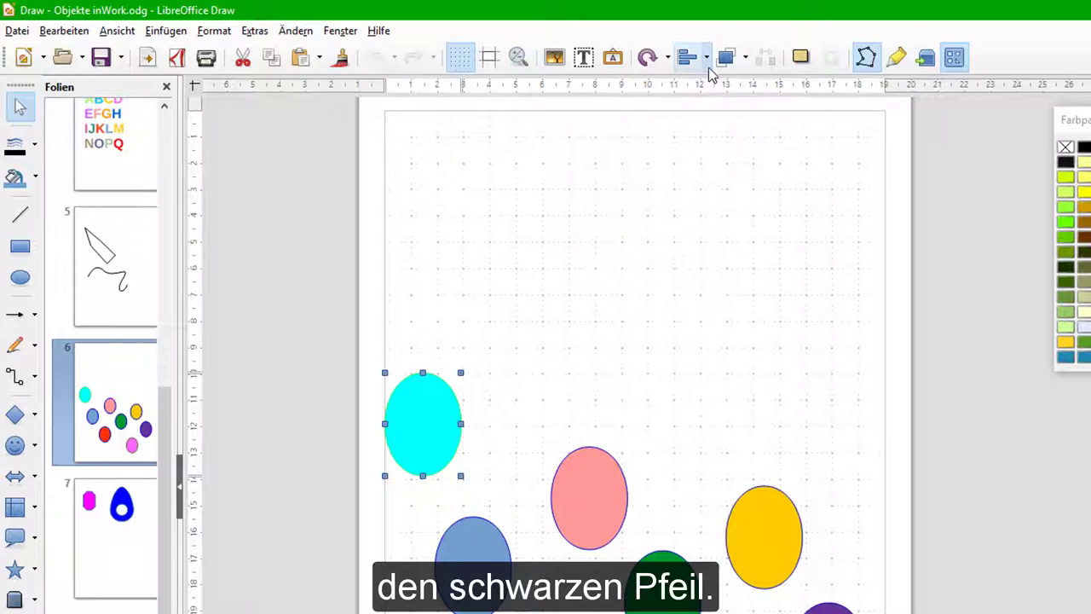
click(708, 64)
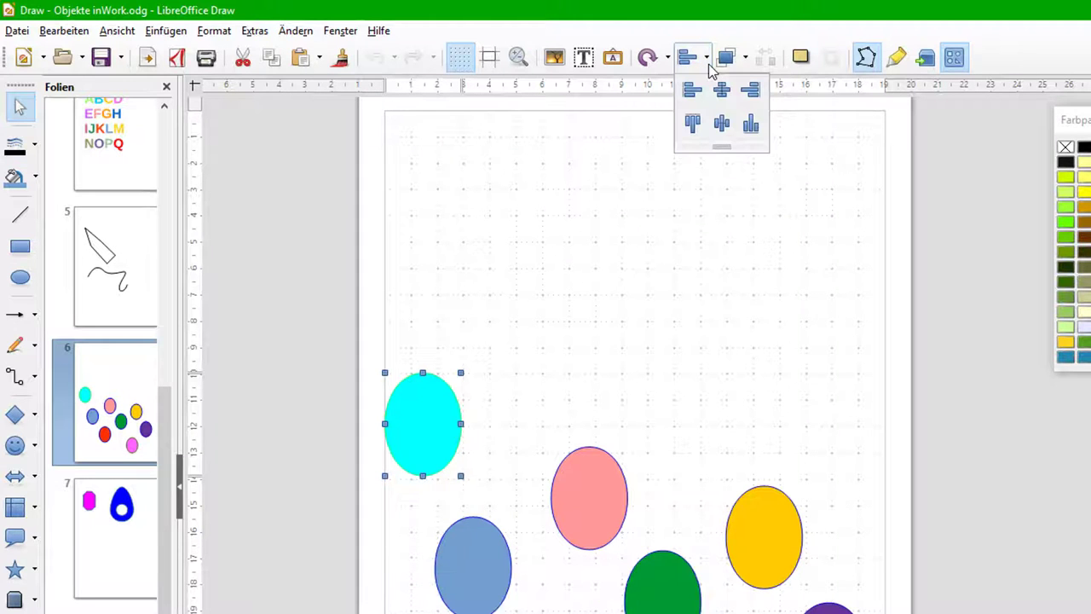
drag(721, 152, 691, 433)
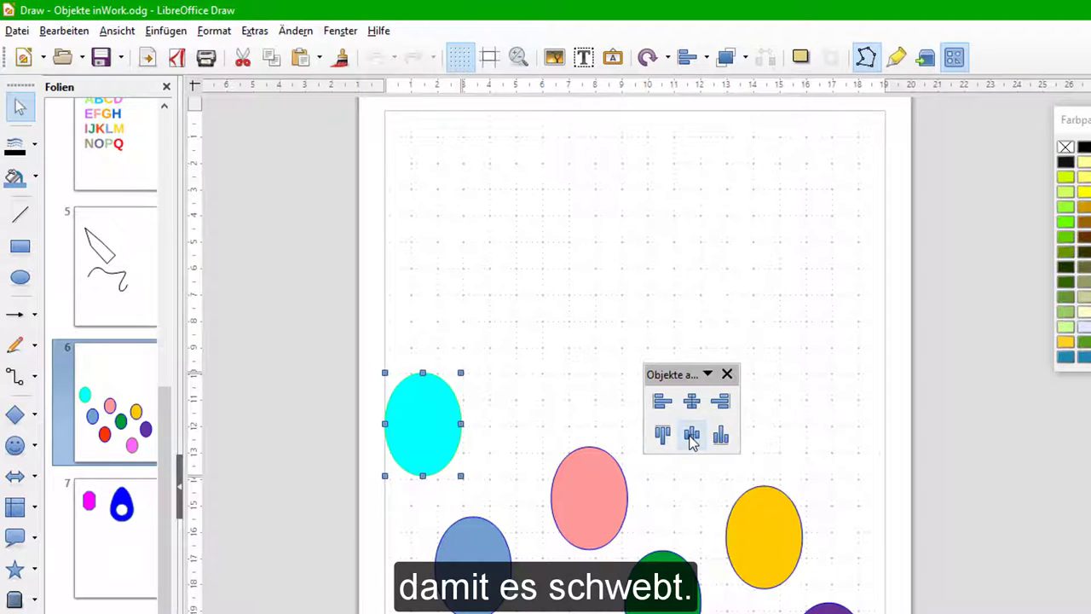
drag(685, 379, 954, 432)
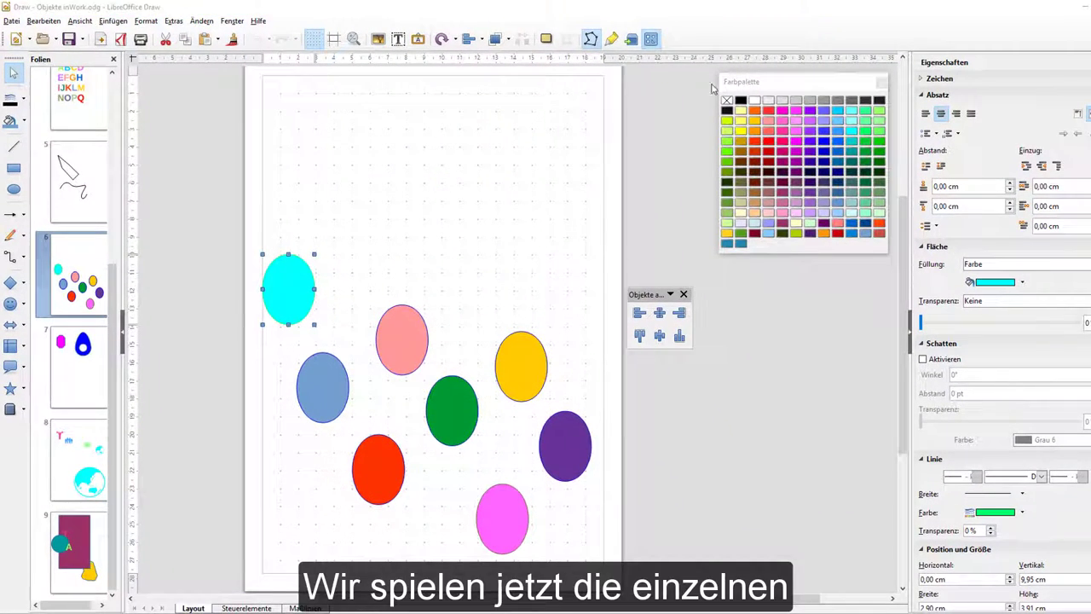
Select all the coloured ellipses, move them together to the upper part of the page and deselect them.
click(706, 22)
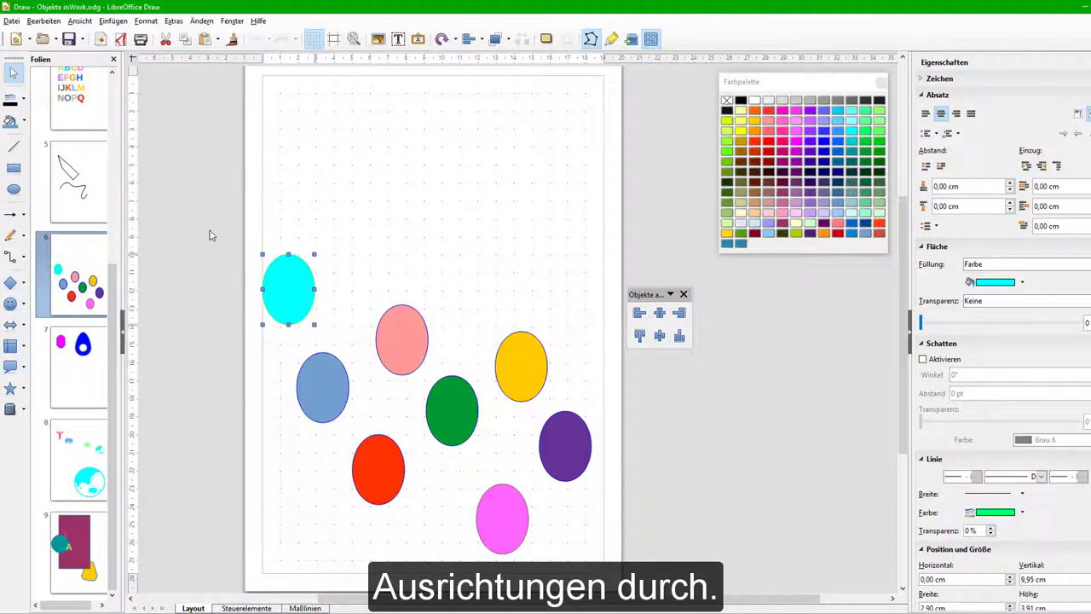
drag(202, 197, 596, 575)
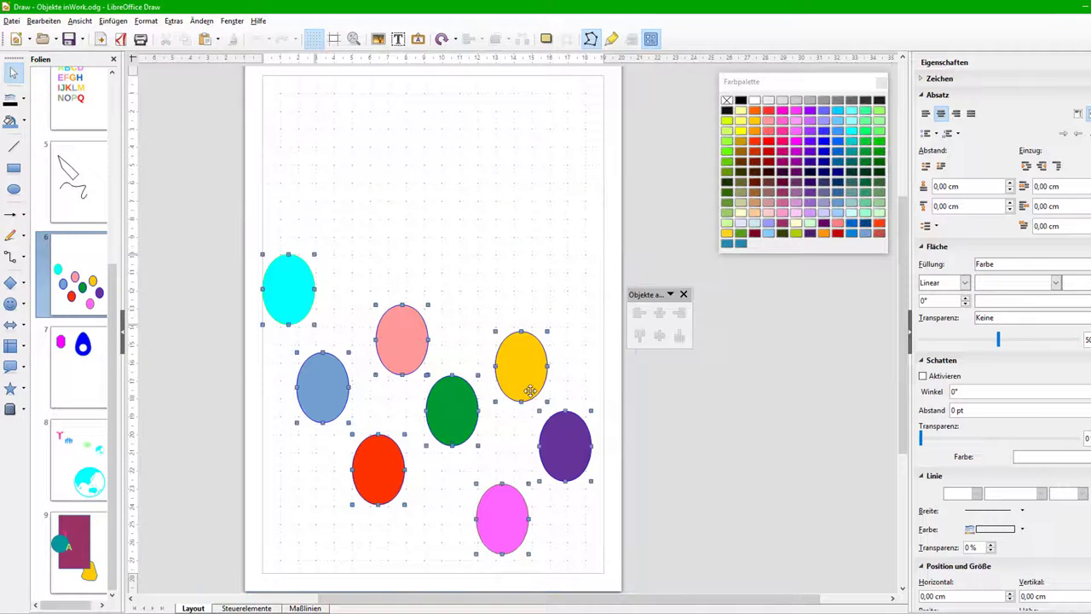
drag(530, 390, 640, 238)
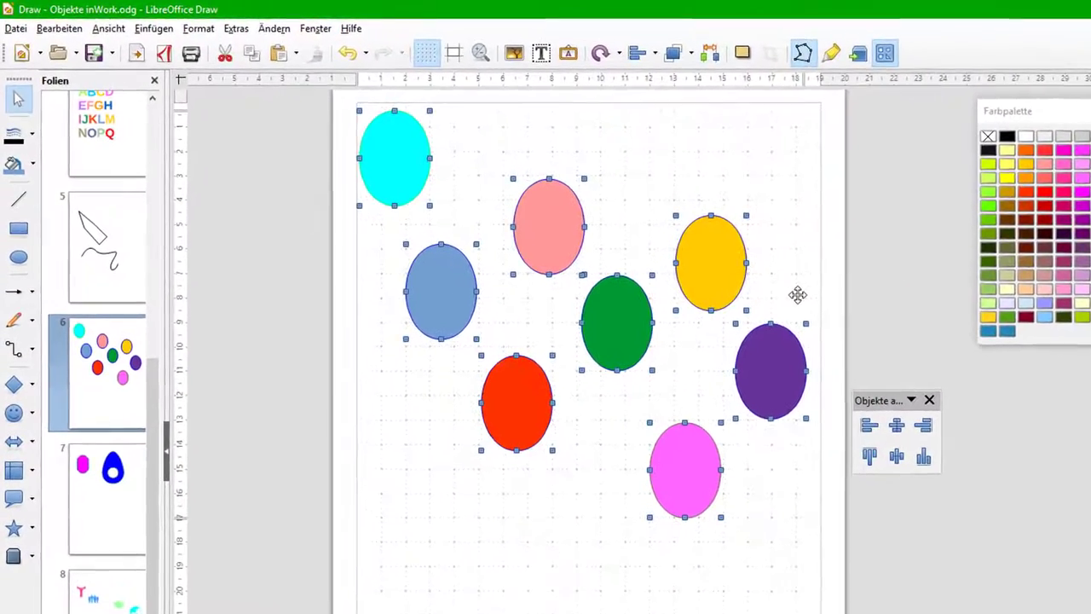
key(Escape)
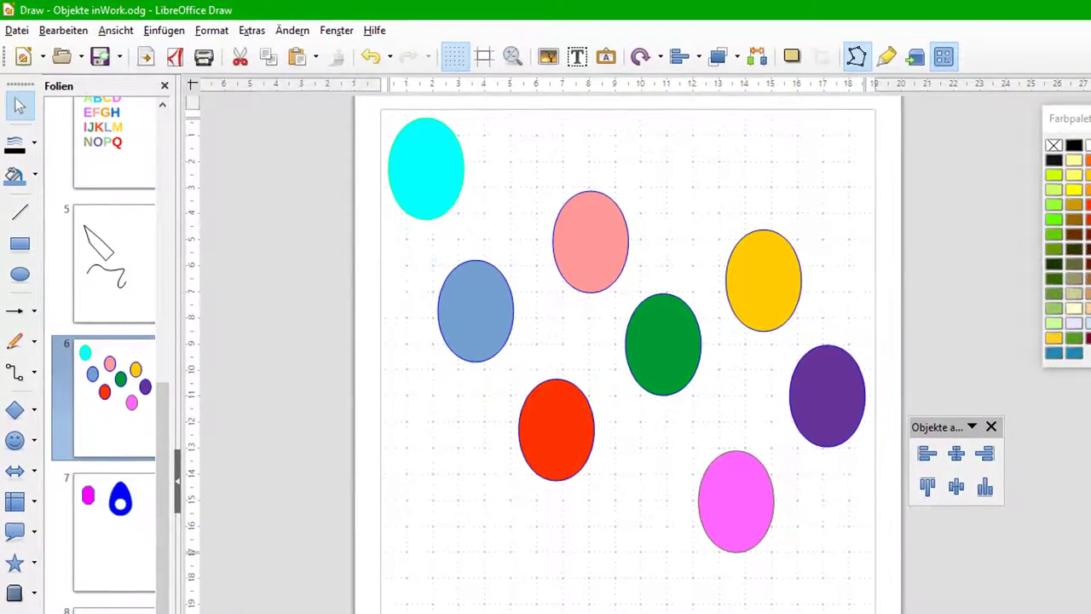
Align the cyan ellipse left, the salmon ellipse horizontally centred and the yellow ellipse right on the page.
click(424, 165)
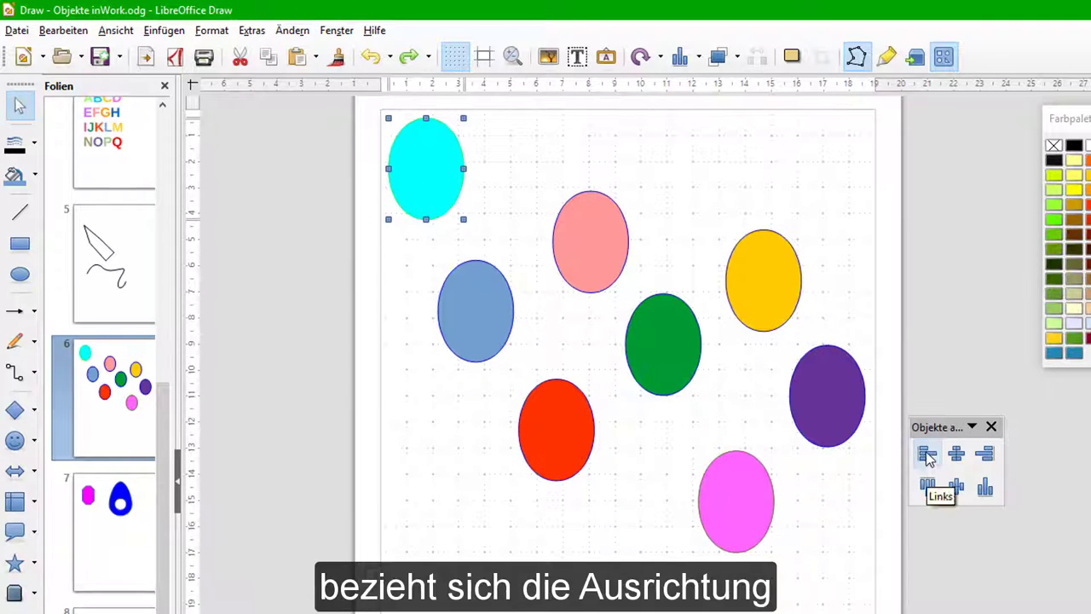
click(927, 455)
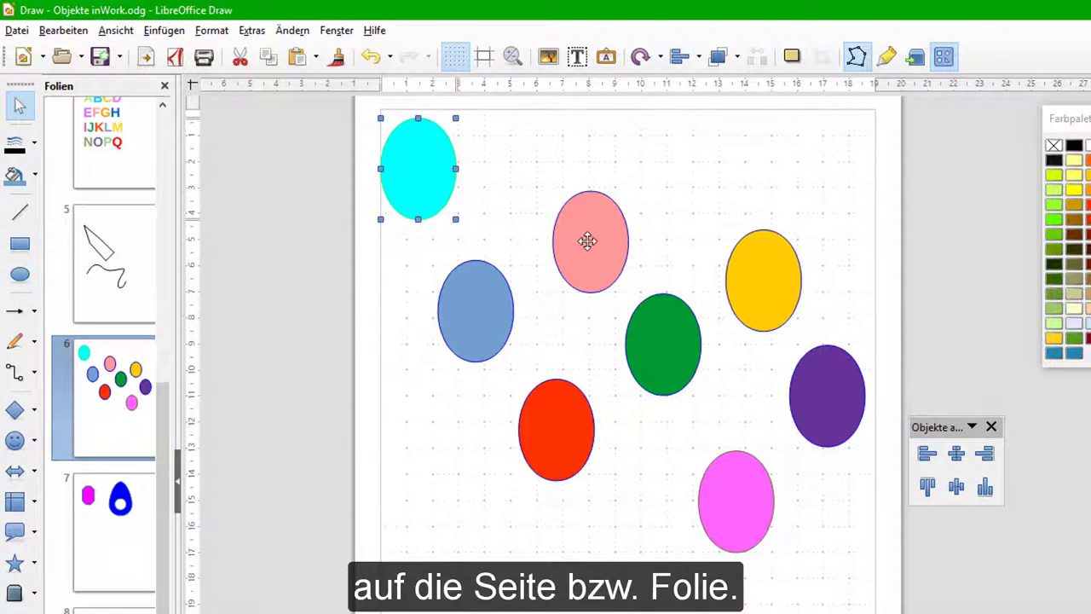
click(587, 242)
click(956, 453)
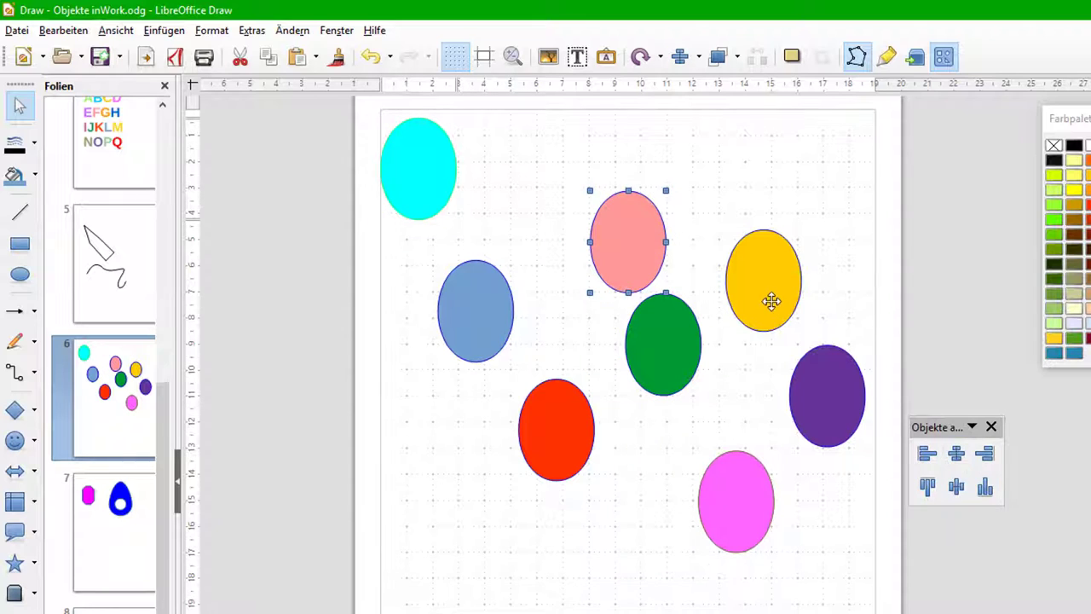
click(770, 301)
click(985, 454)
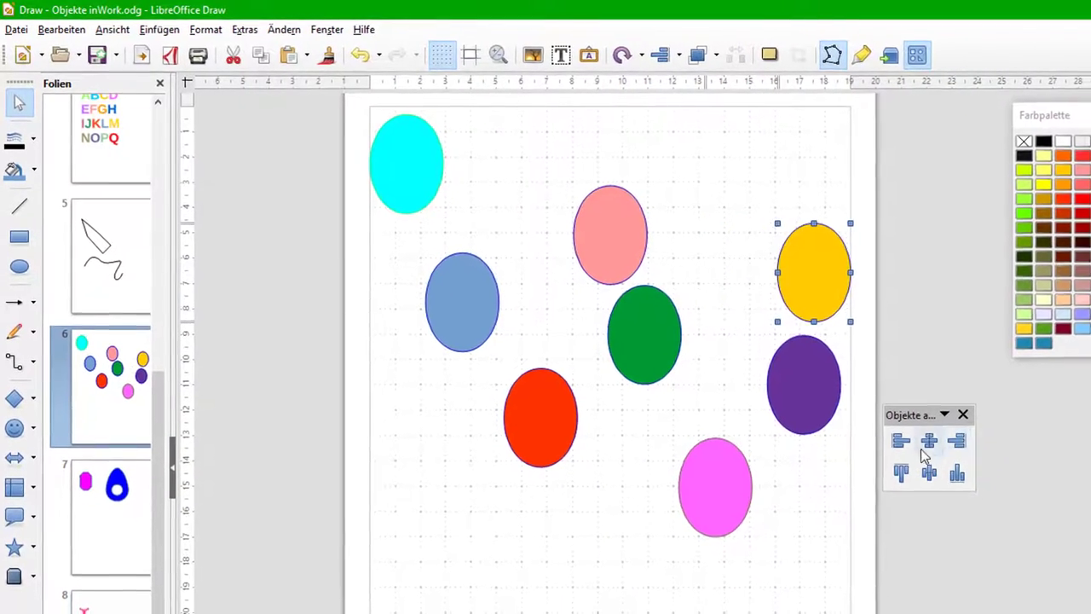
Align the blue ellipse to the page's upper margin, the green ellipse to its vertical middle and the purple ellipse to its lower margin.
click(476, 307)
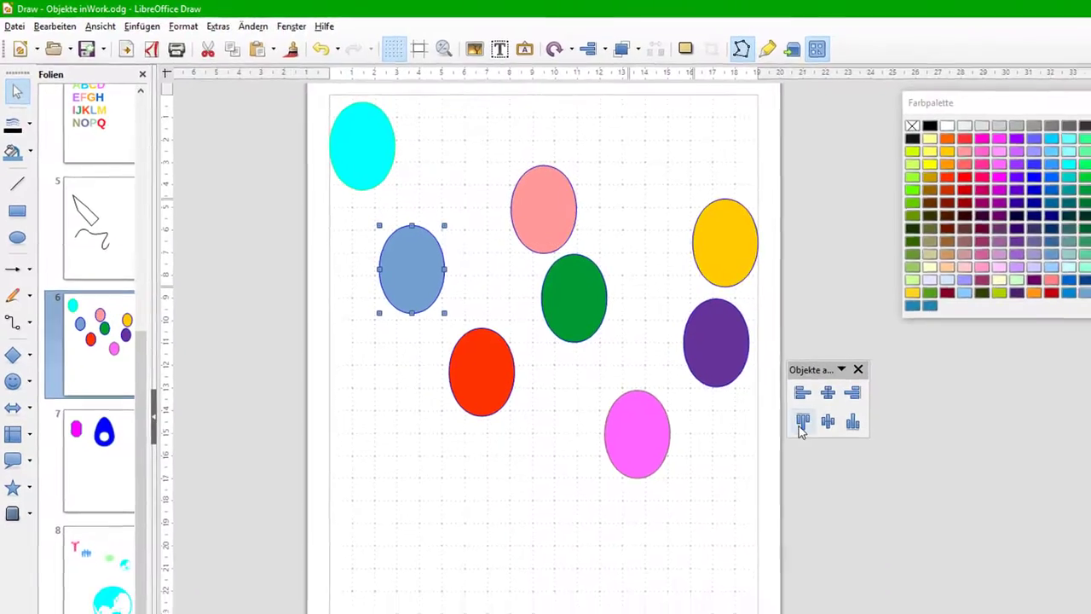
click(802, 424)
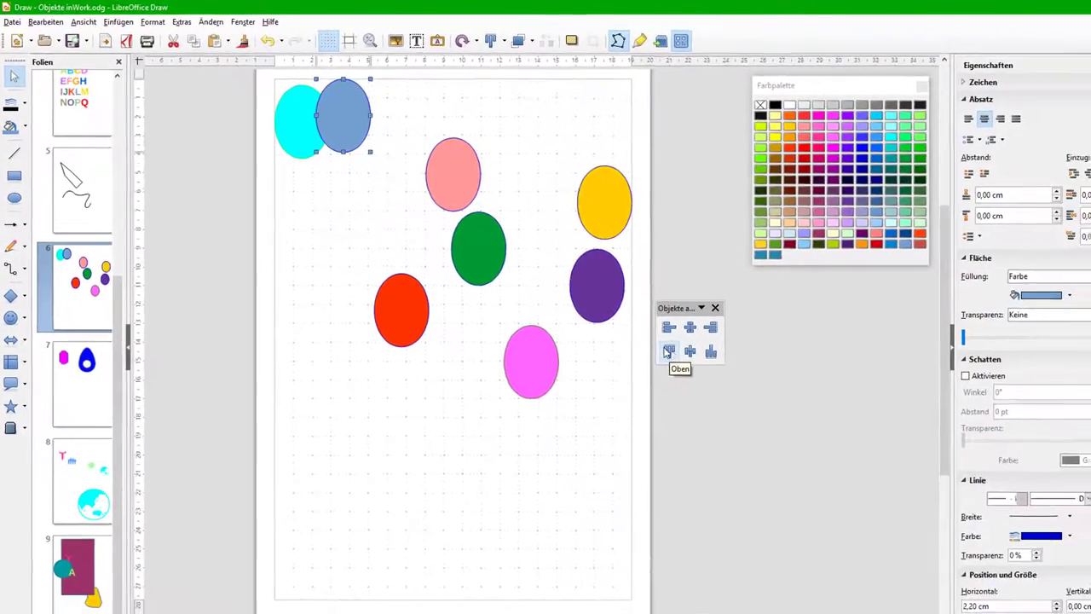
click(478, 249)
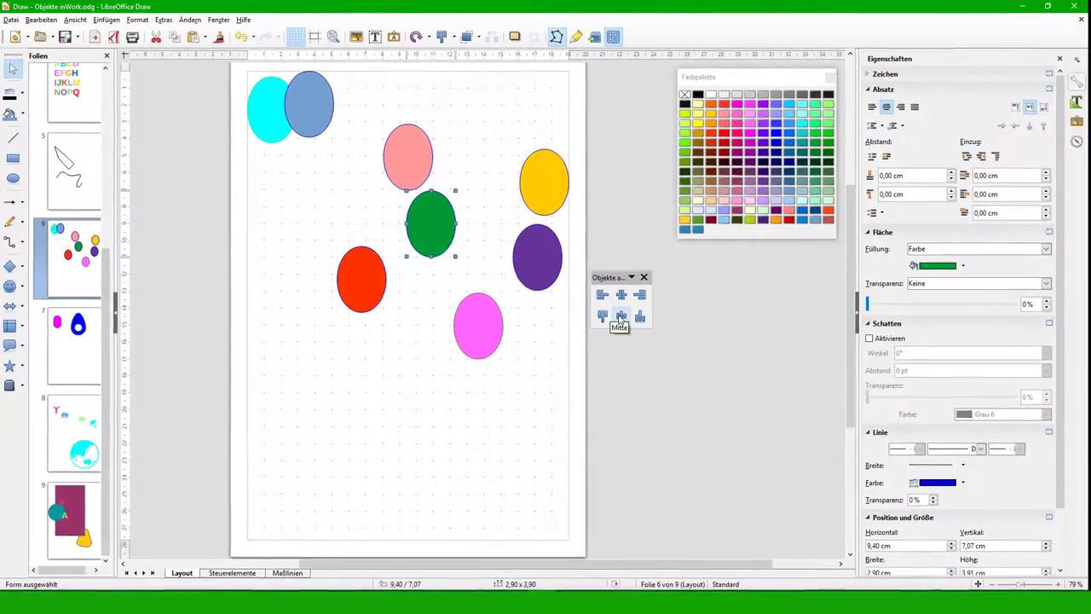
click(620, 315)
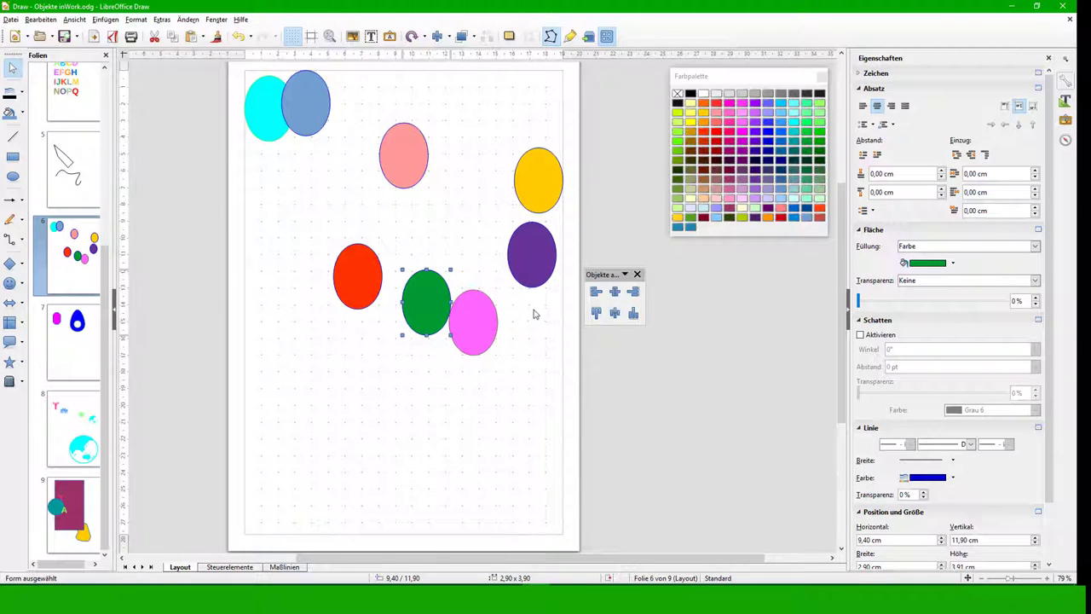
click(535, 276)
click(633, 313)
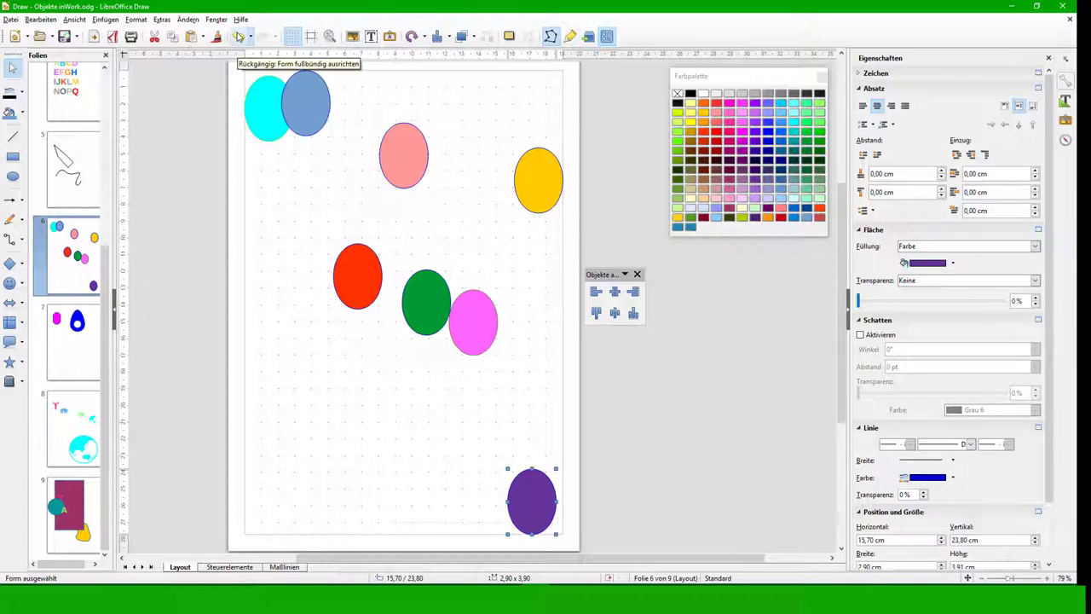
Undo the single-object page alignments of the ellipses and clear the selection.
click(239, 36)
click(238, 36)
click(238, 36)
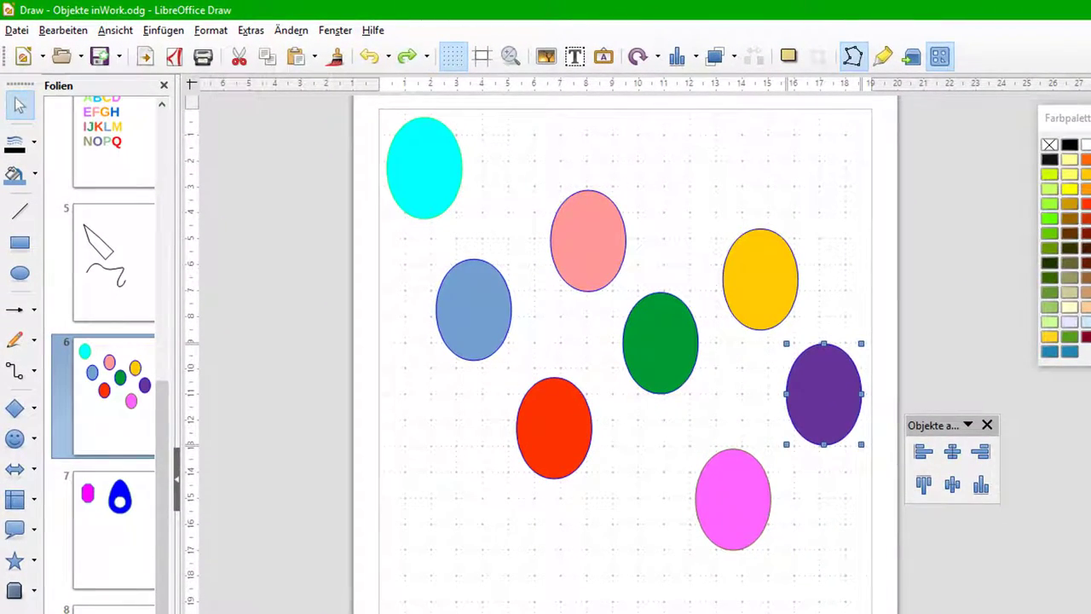
key(Escape)
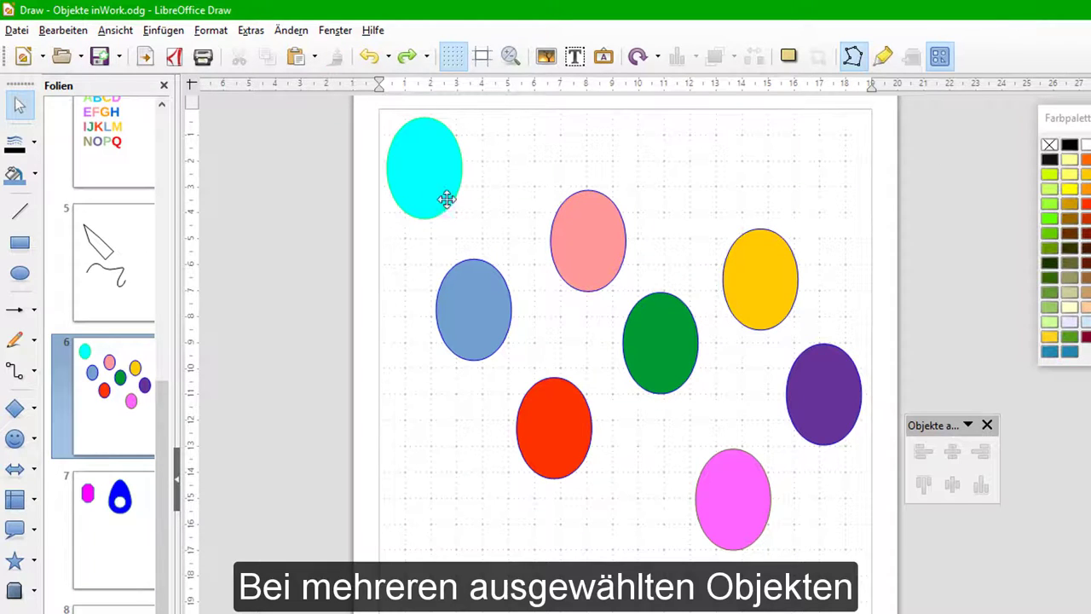
Left-align the cyan and blue ellipses with each other, and centre the salmon and red ellipses horizontally on each other.
click(430, 184)
shift+click(475, 303)
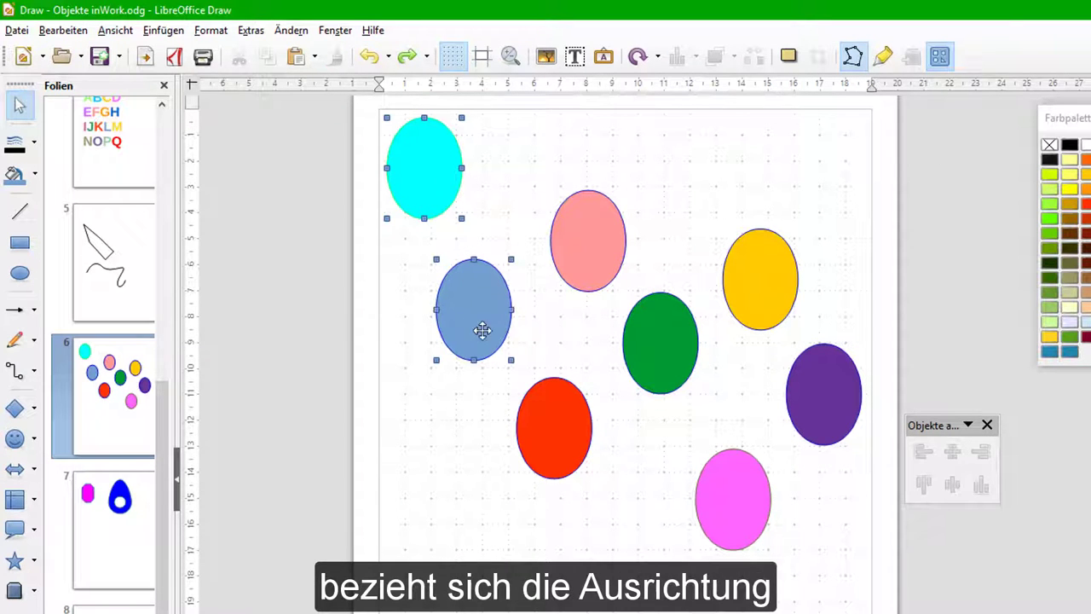
click(923, 454)
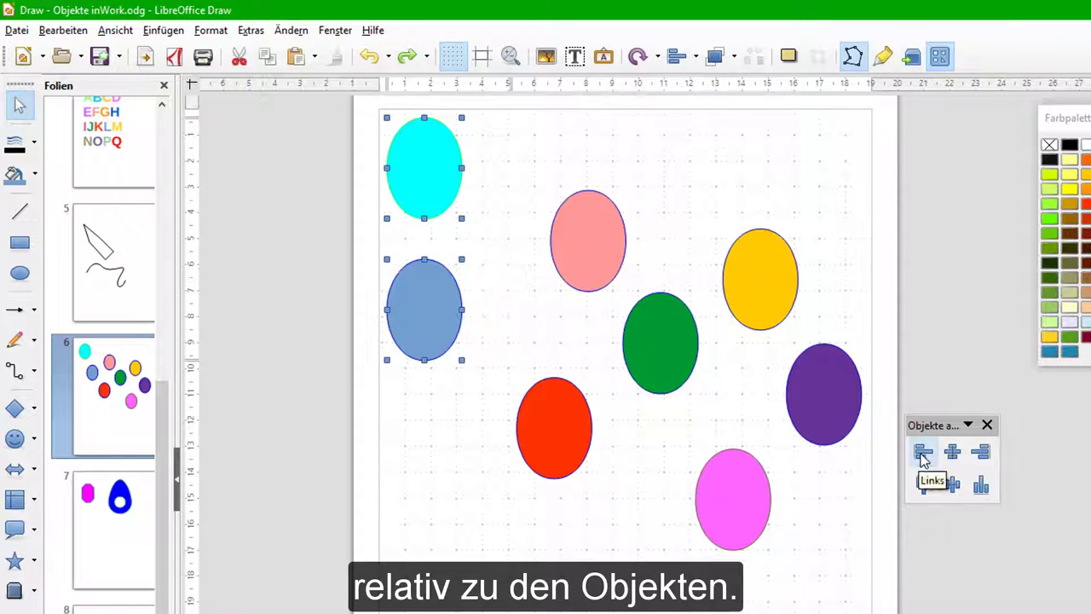
click(579, 254)
shift+click(556, 438)
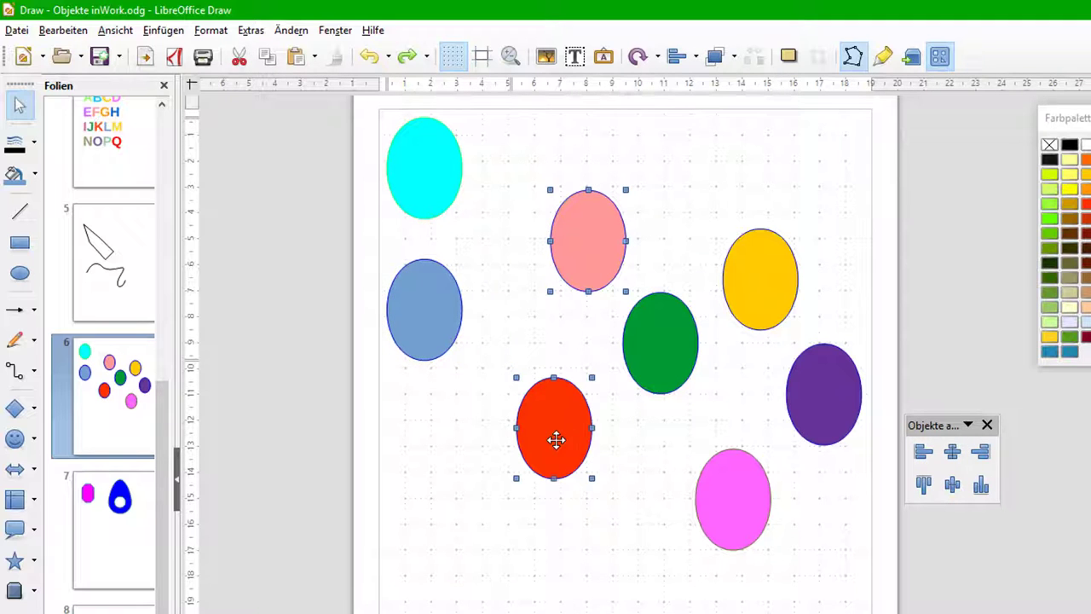
click(952, 451)
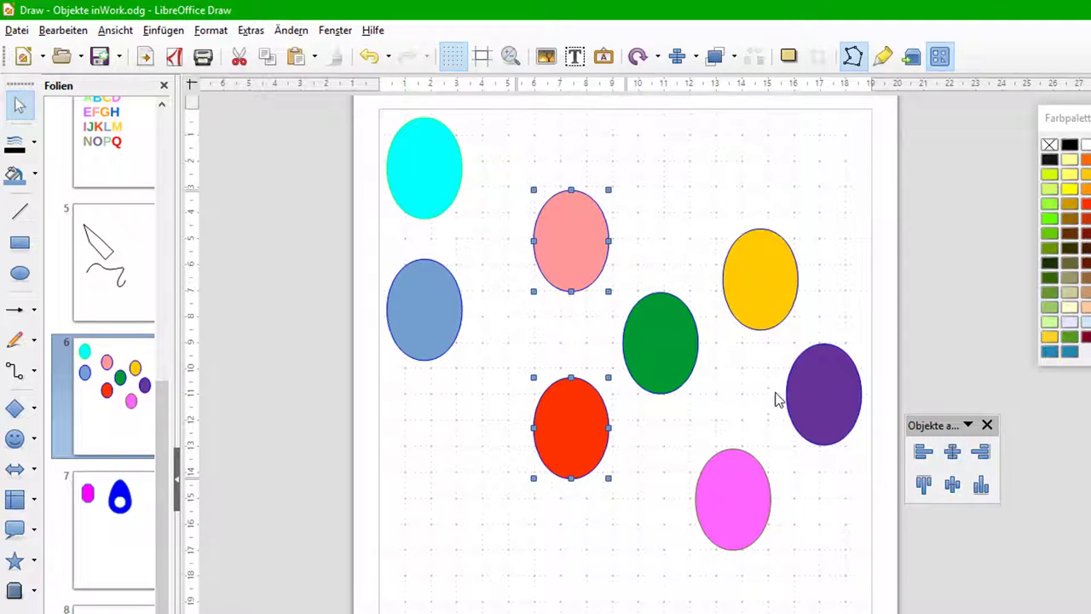
Right-align the yellow and purple ellipses relative to each other.
click(767, 285)
shift+click(826, 401)
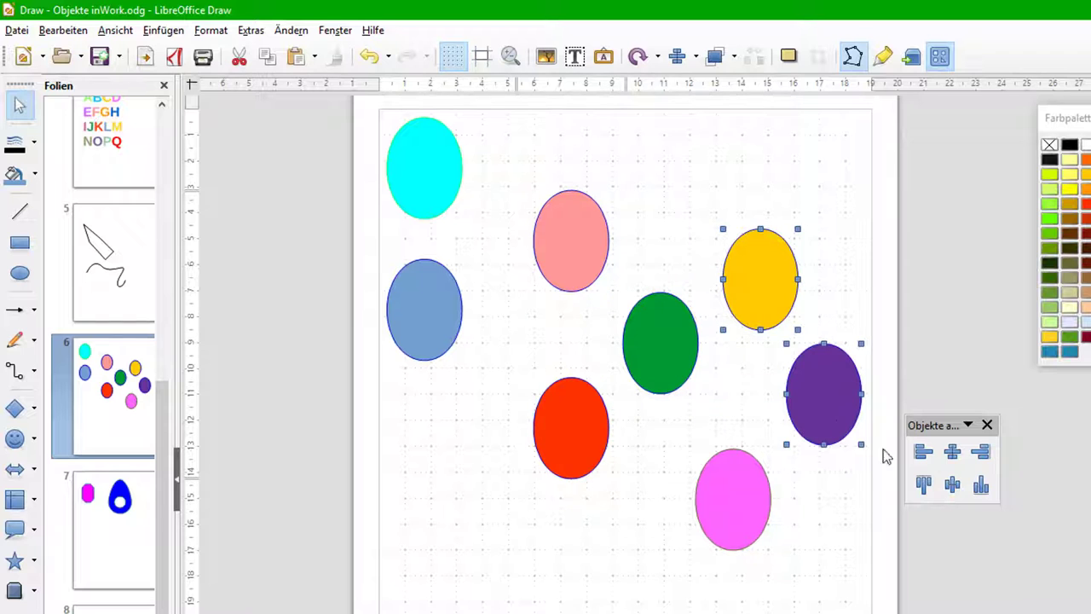
click(980, 451)
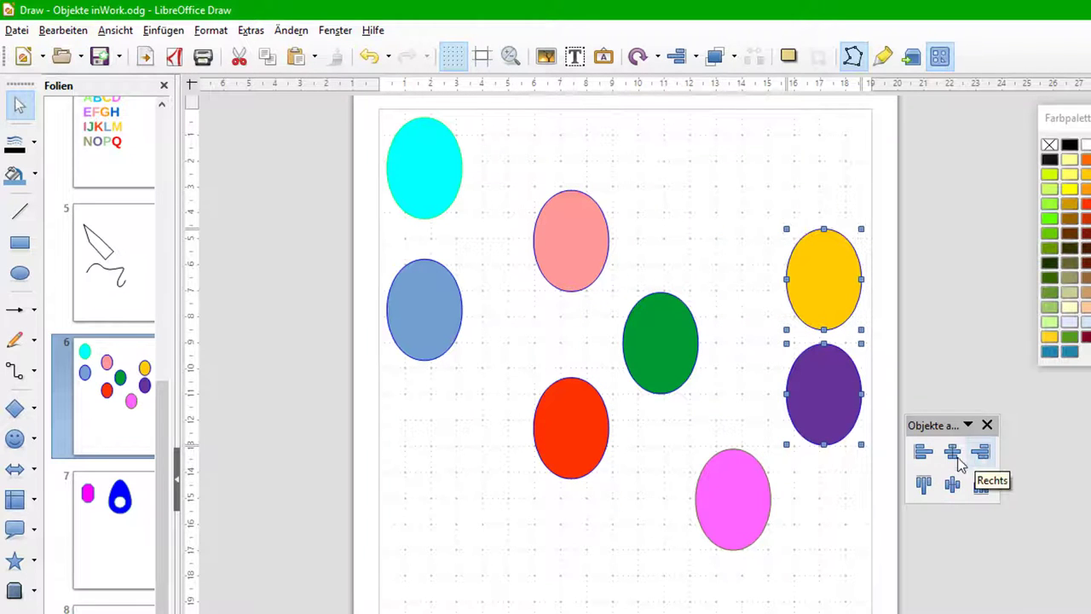
Top-align the red and green ellipses, and align the magenta and purple ellipses by their vertical middles.
click(572, 438)
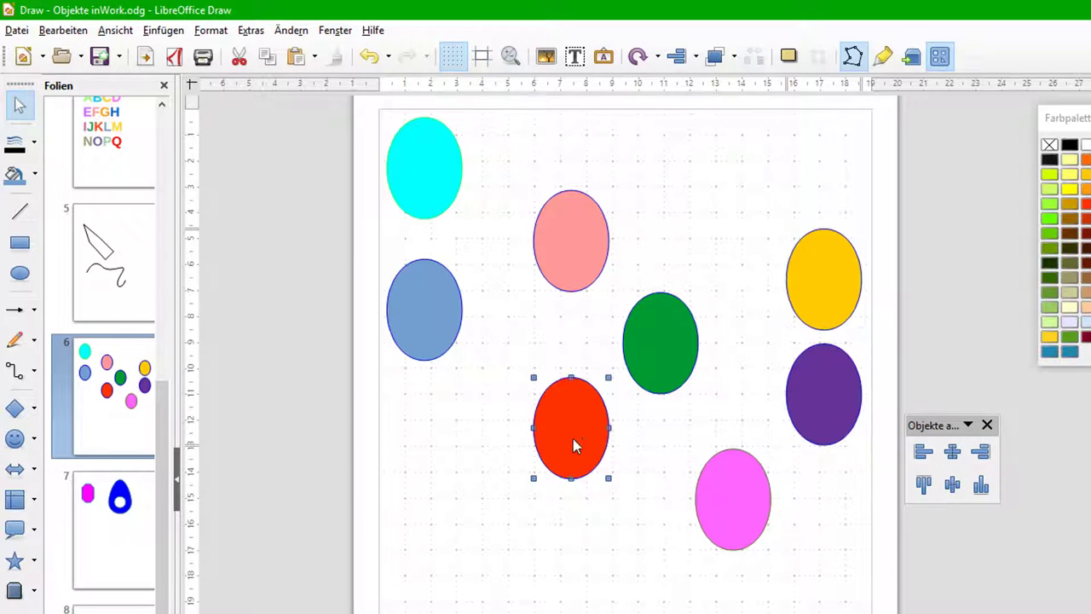
shift+click(660, 364)
click(927, 485)
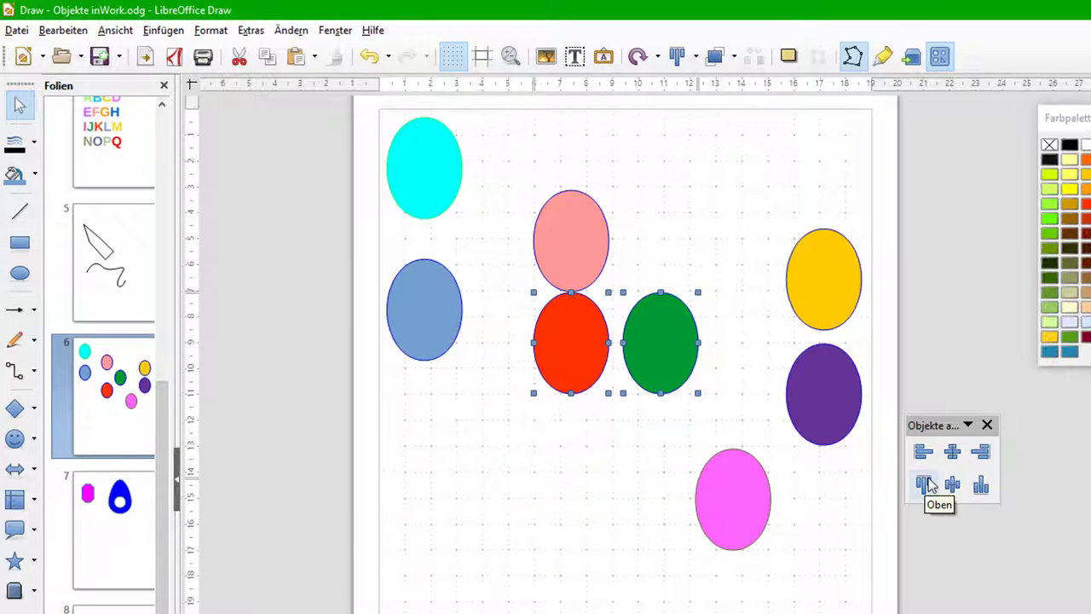
click(740, 509)
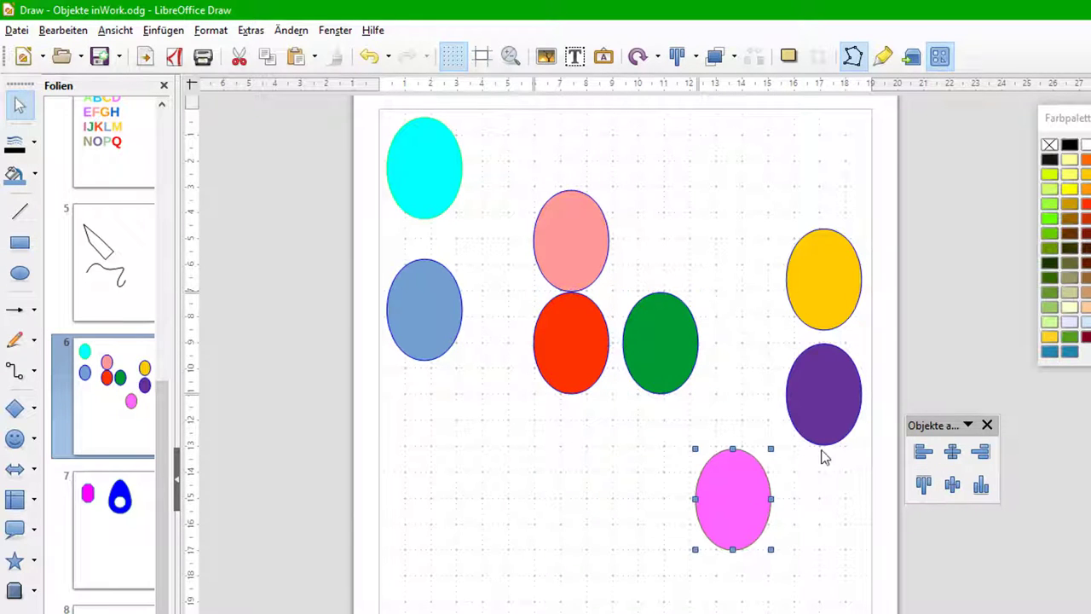
shift+click(827, 421)
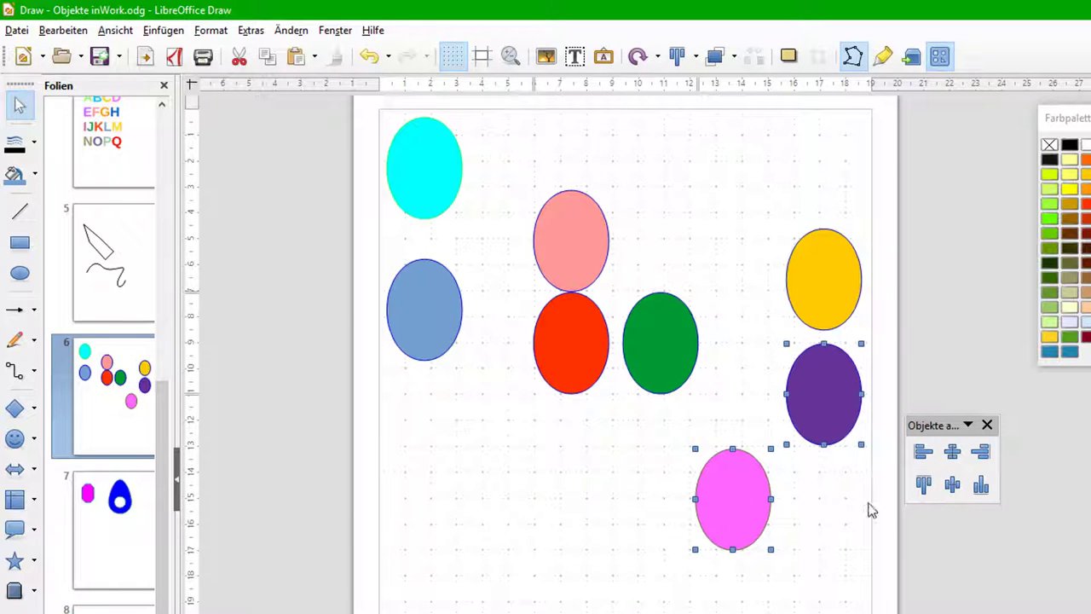
click(949, 494)
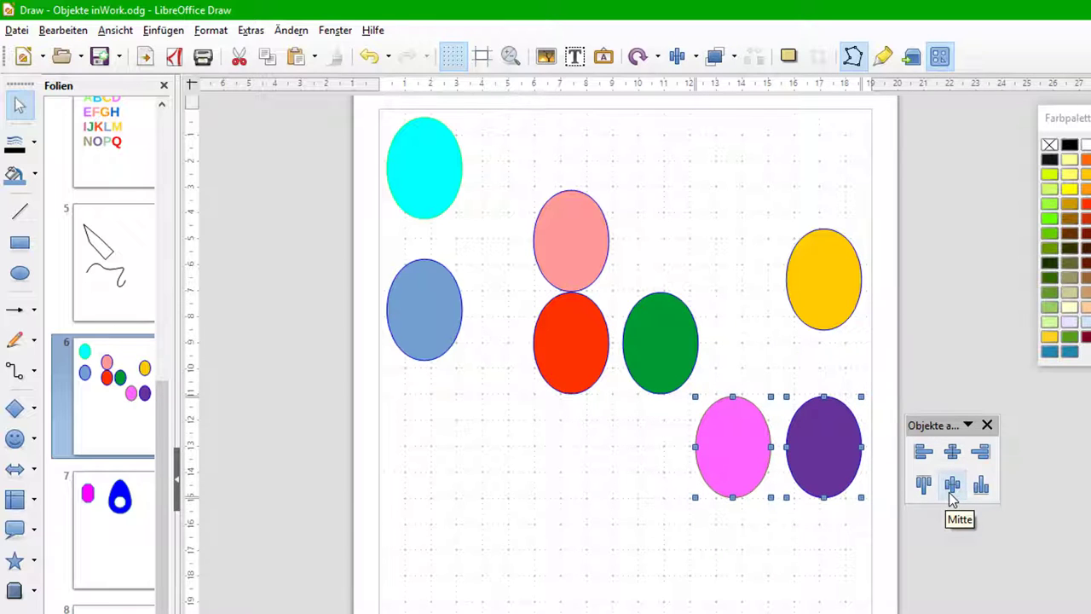
Align the red, green, magenta and purple ellipses together along their bottom edges.
click(485, 345)
click(577, 356)
shift+click(657, 360)
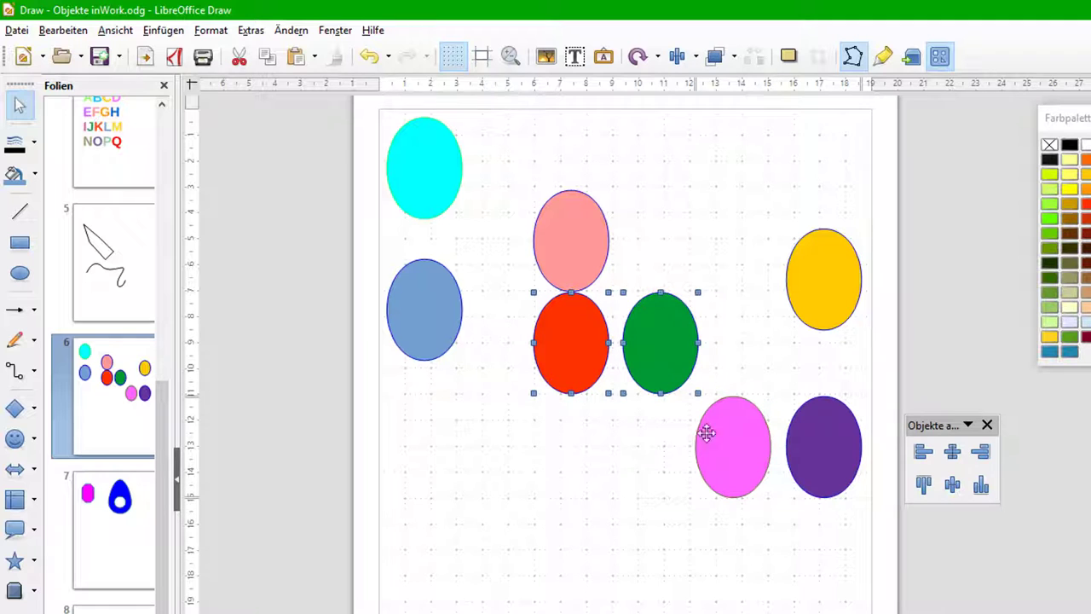
shift+click(742, 466)
shift+click(838, 461)
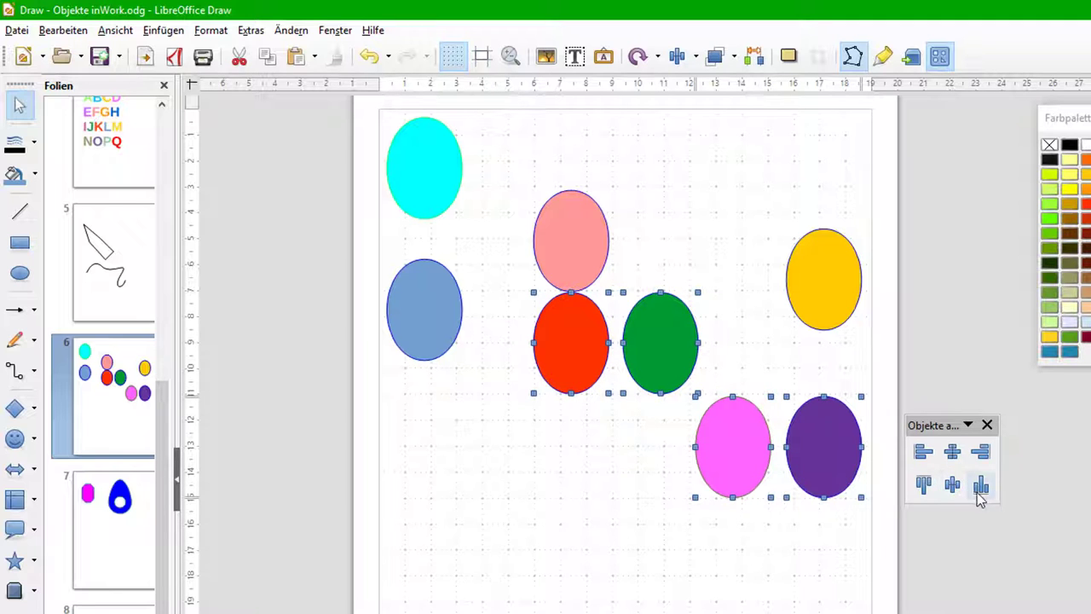
click(980, 485)
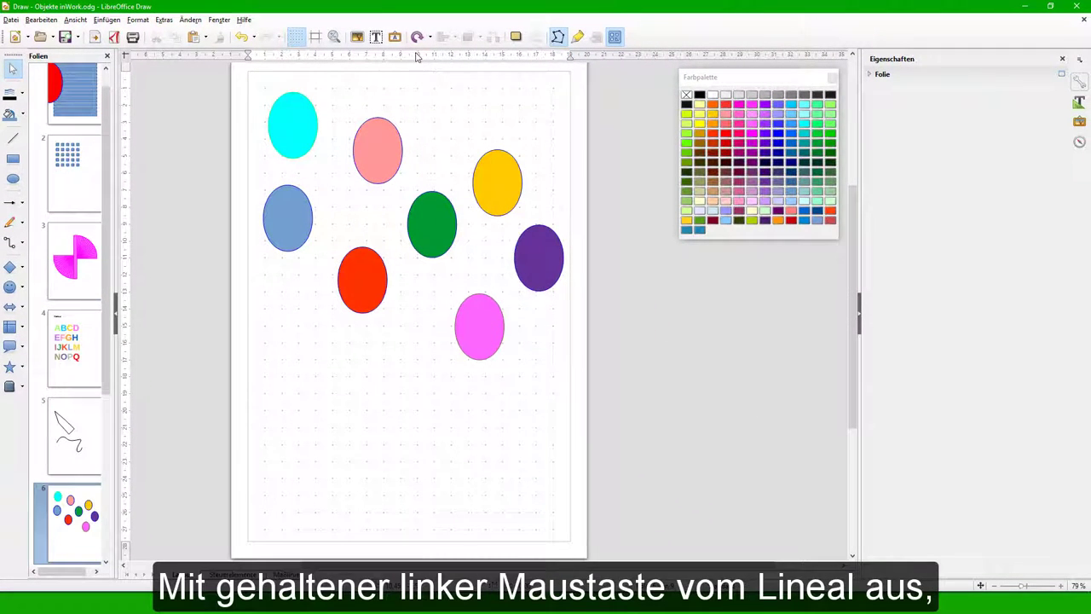
Add horizontal snap lines from the ruler at about 4 cm and 9 cm, and insert a horizontal snap object at about 20 cm.
drag(415, 53, 412, 139)
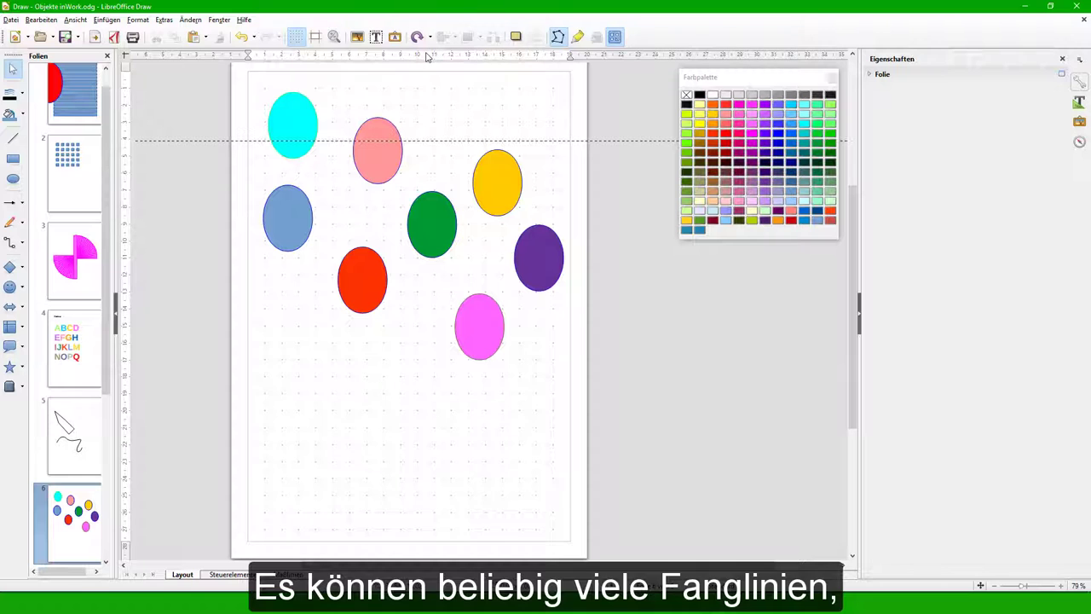
drag(429, 55, 430, 224)
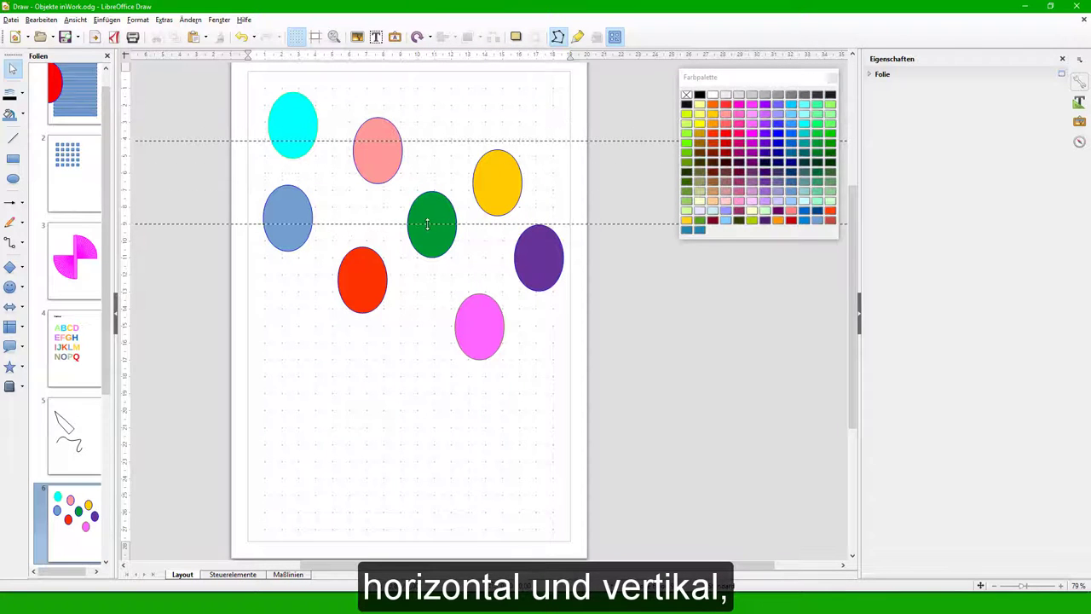
click(106, 19)
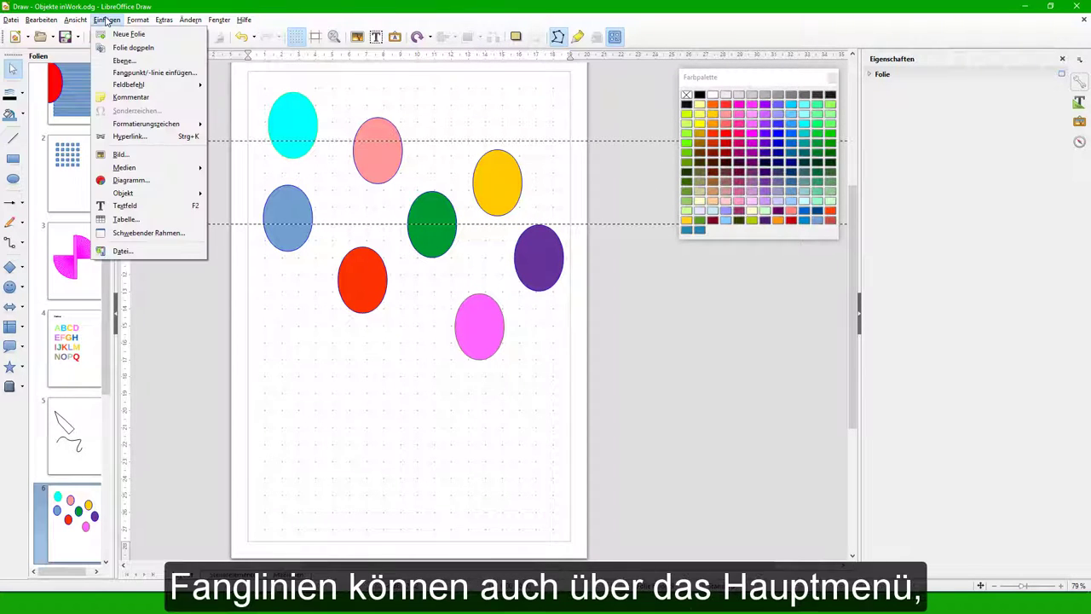
click(142, 74)
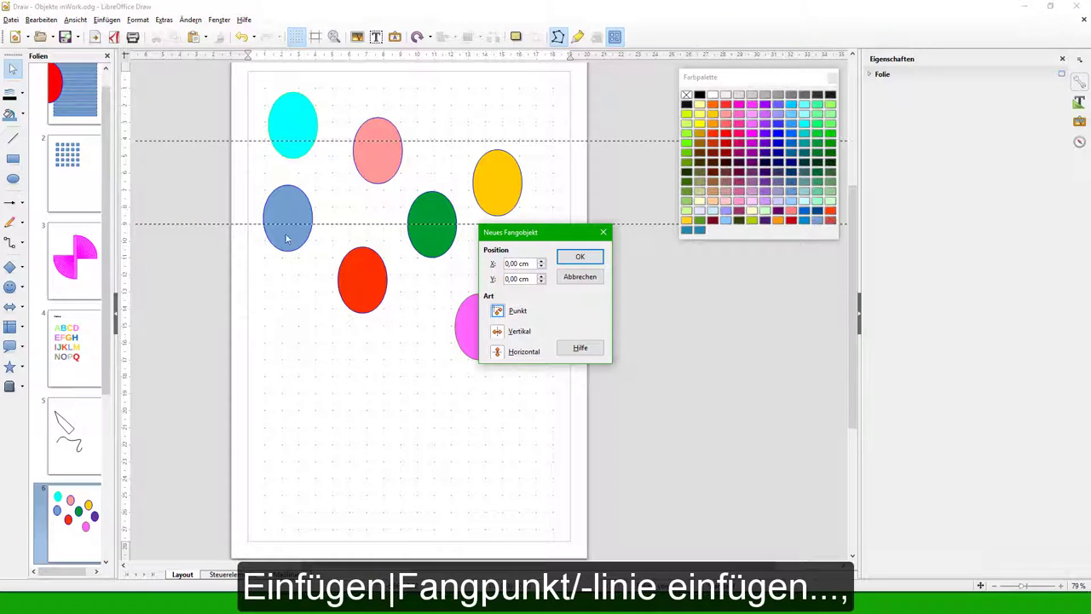
click(498, 351)
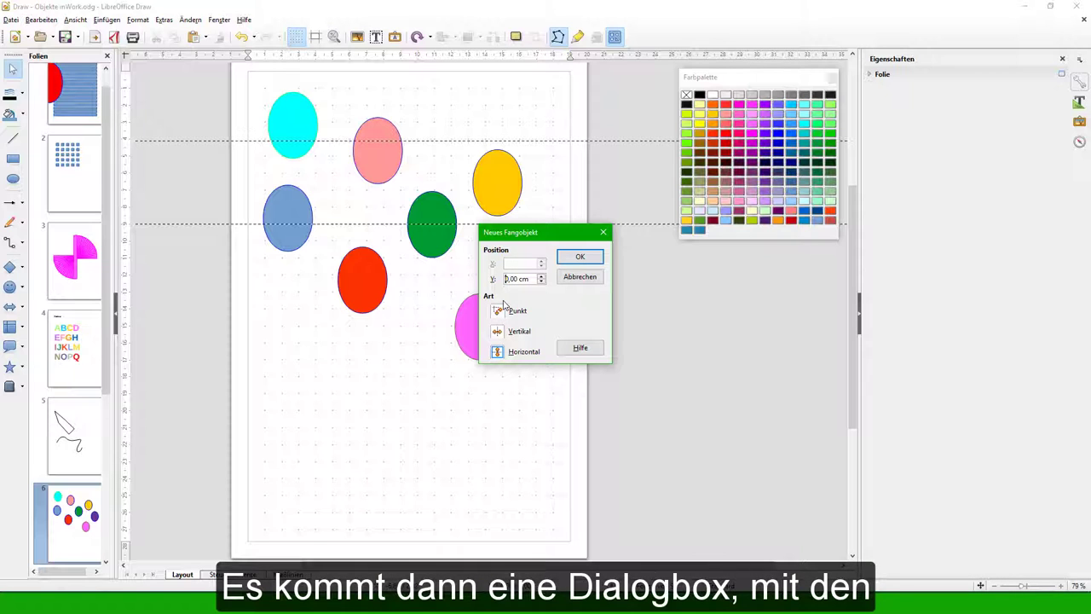
click(578, 256)
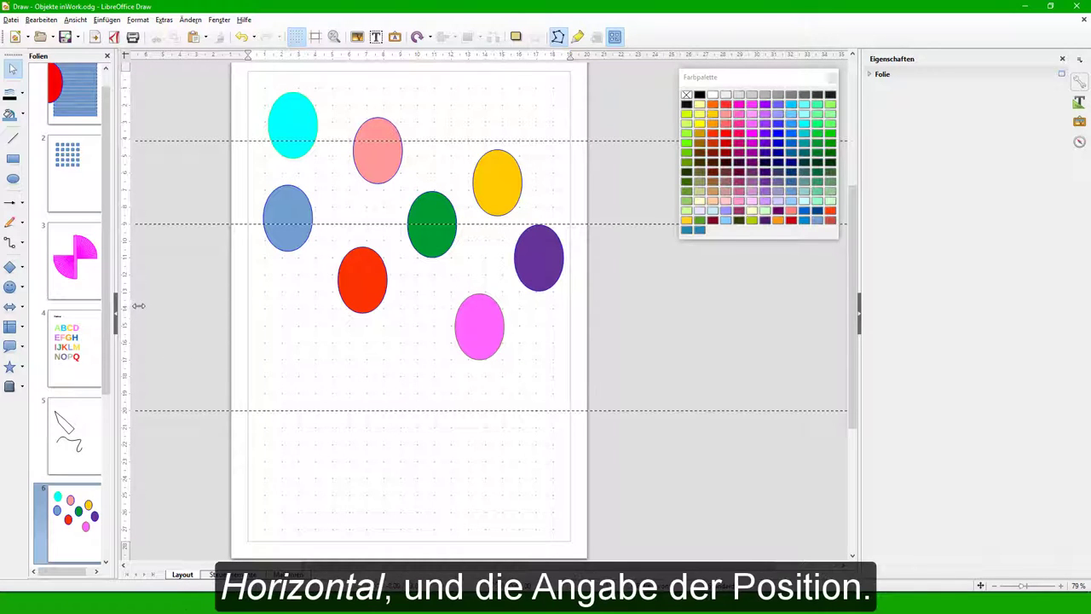
Add three vertical snap lines from the ruler at about 1.2 cm, 9 cm and 14.8 cm.
drag(138, 305, 269, 310)
drag(127, 316, 400, 321)
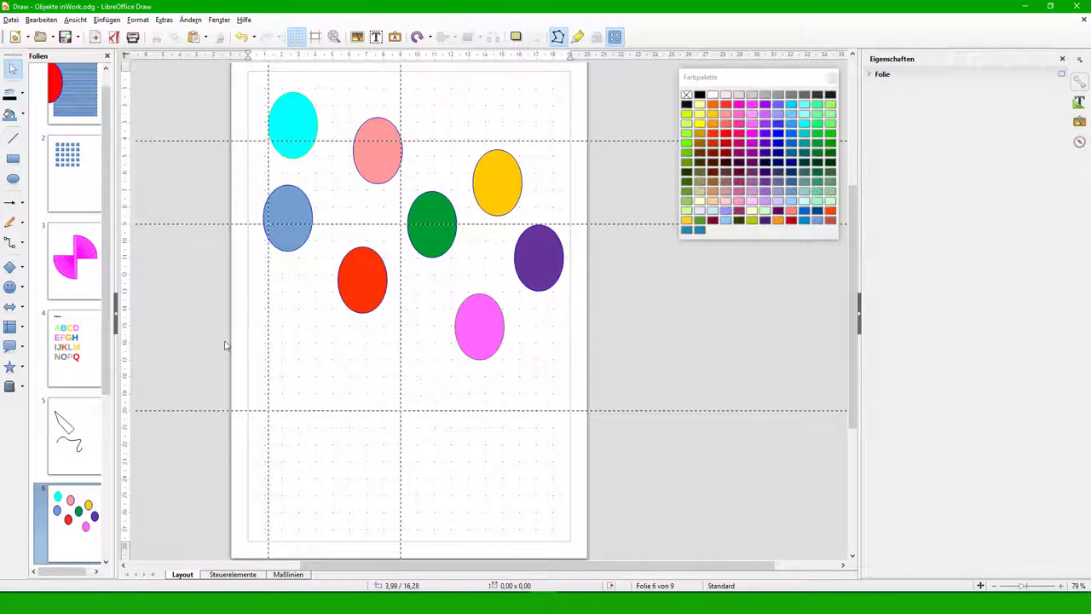
drag(125, 320, 499, 356)
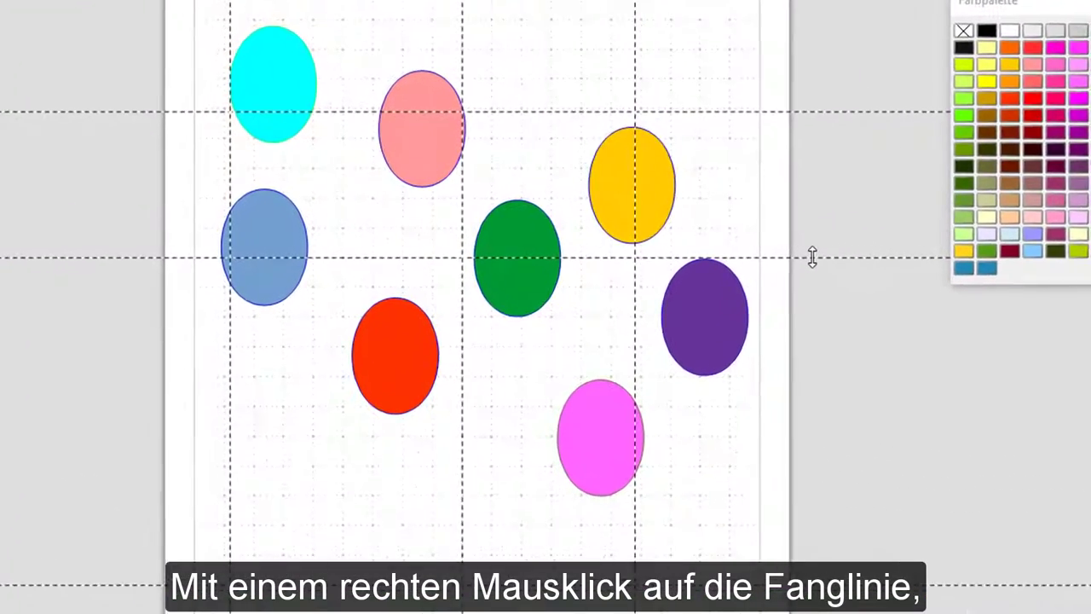
Look at the edit and delete options of the 9 cm horizontal snap line and the view settings for snap lines.
right_click(812, 257)
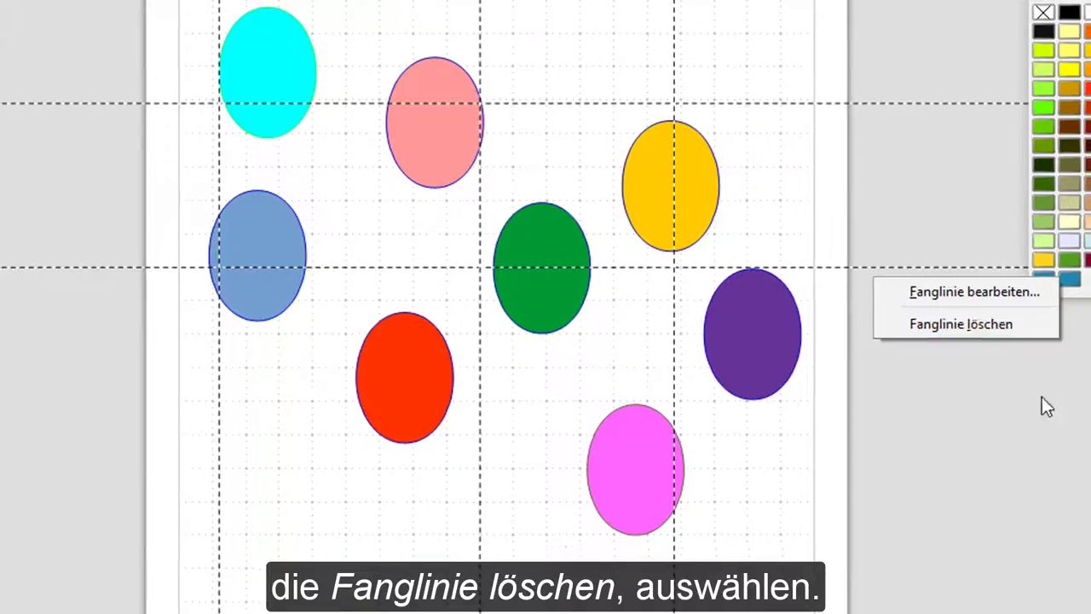
key(Escape)
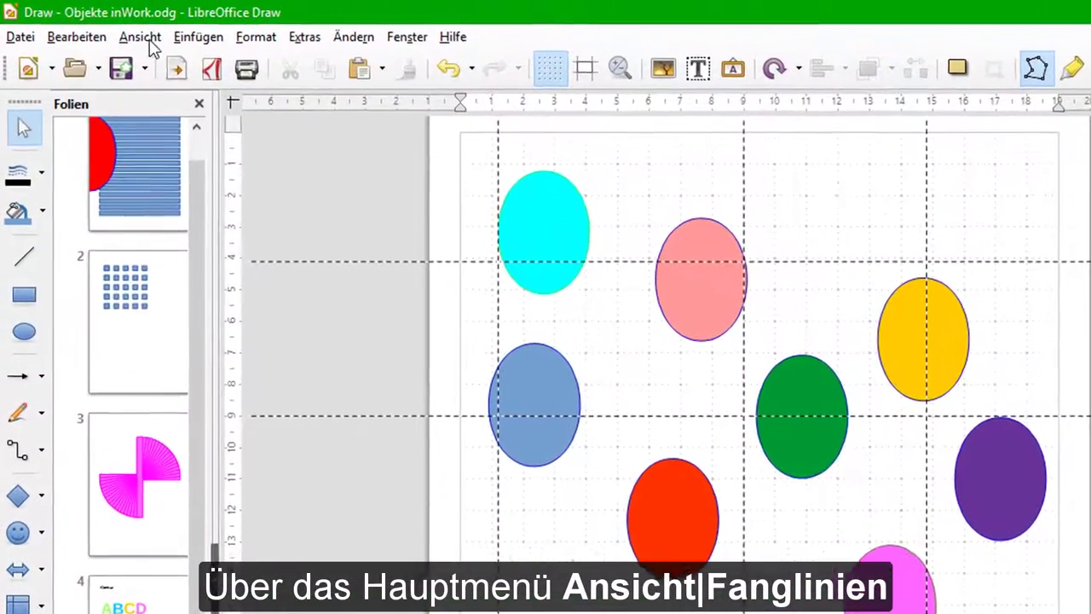
click(96, 25)
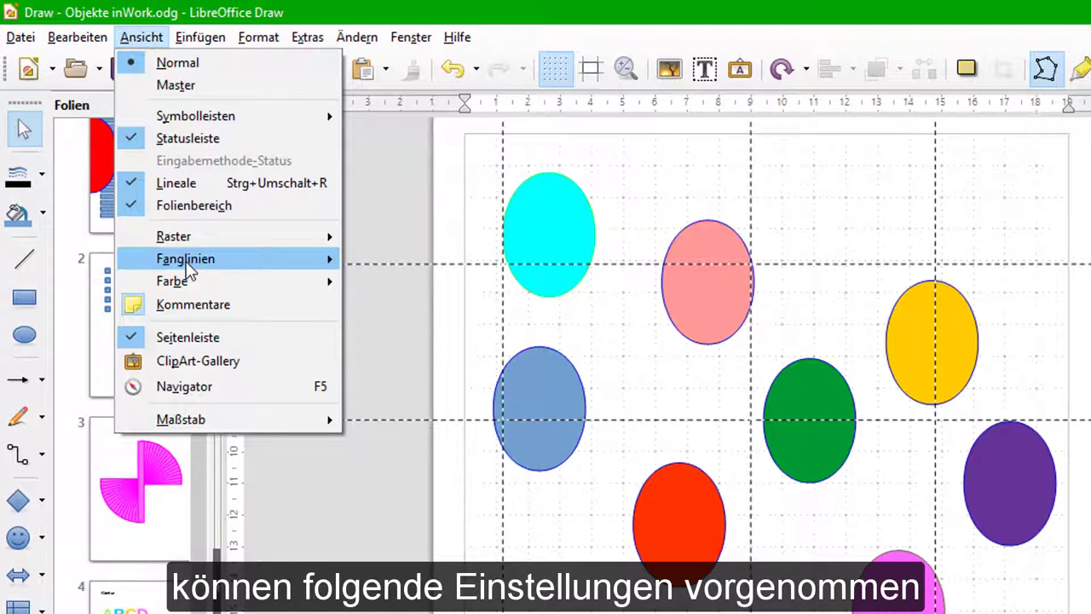
mouse_move(187, 258)
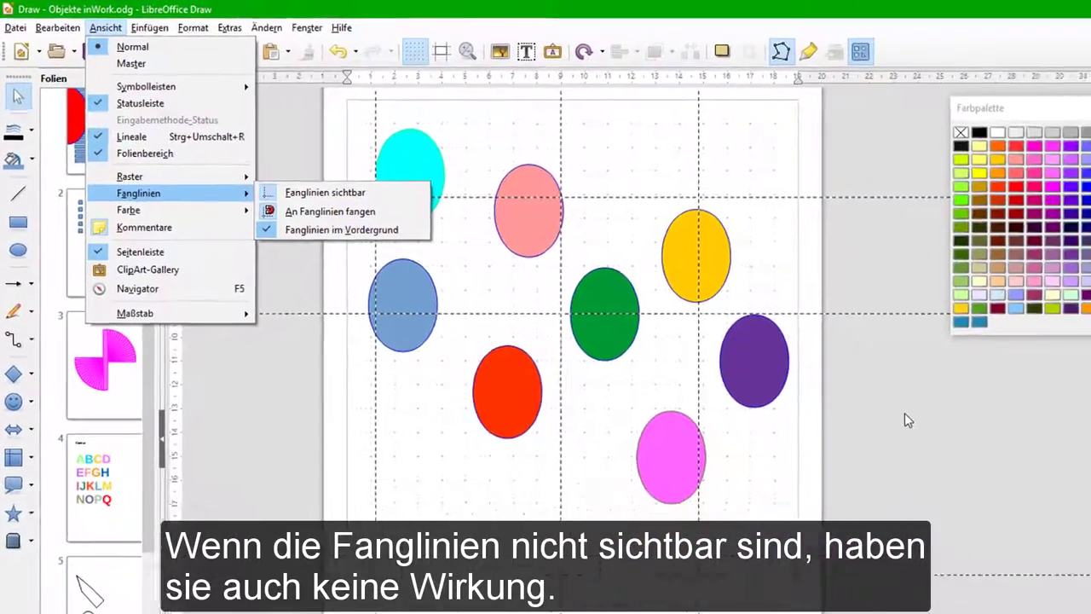
key(Escape)
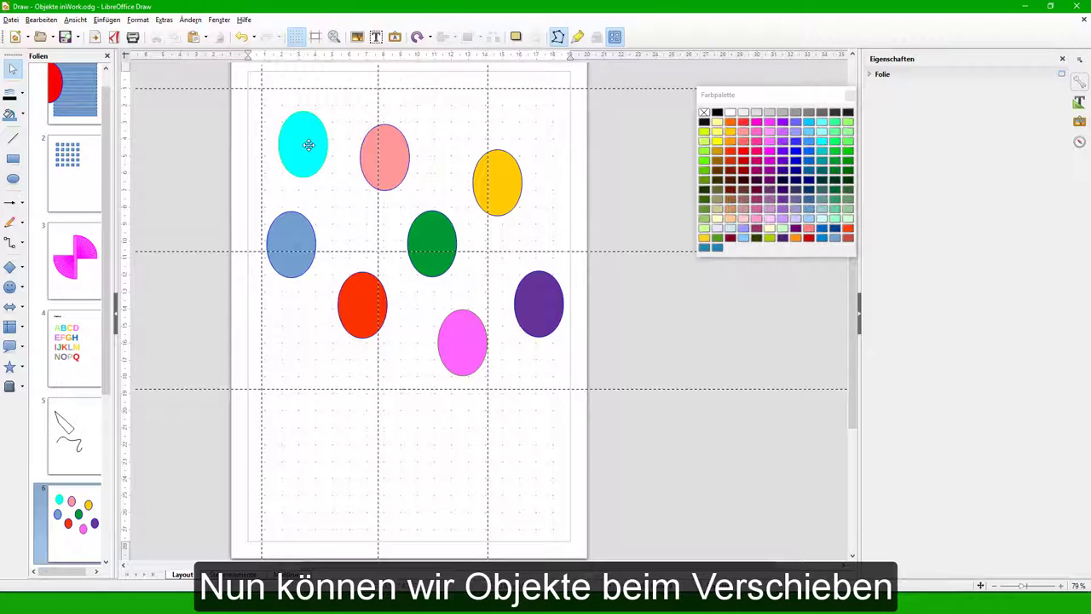
Move the cyan, salmon and yellow ellipses so they snap to the uppermost horizontal snap line, each beside its own vertical snap line.
drag(308, 145, 292, 124)
drag(392, 177, 401, 124)
drag(503, 182, 511, 133)
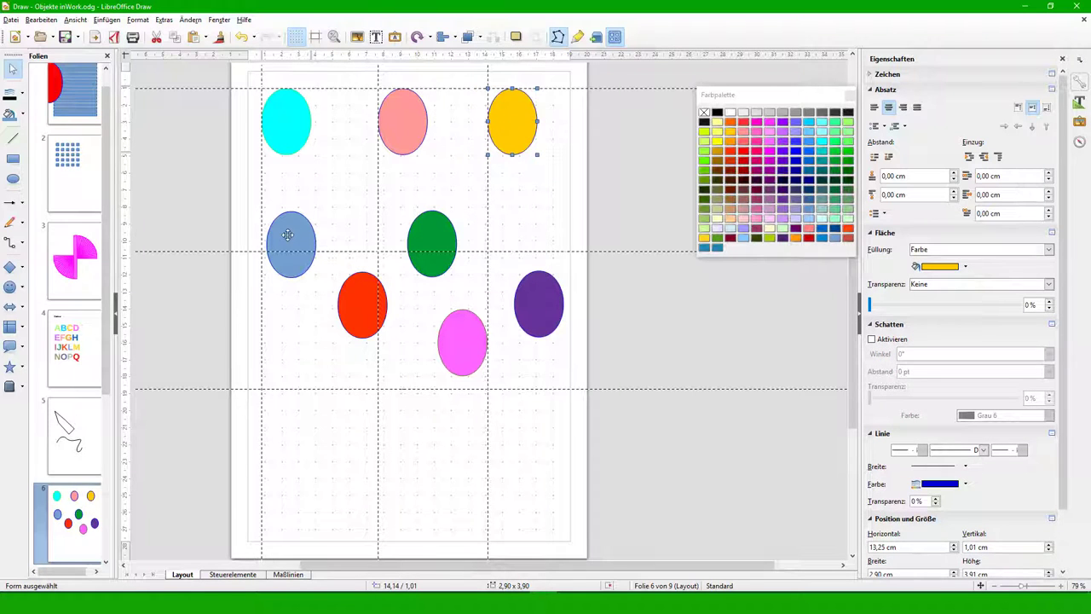
Snap the blue, red and green ellipses in columns along the middle horizontal snap line, and pink and purple along the lowest, under red and green.
drag(289, 239, 285, 281)
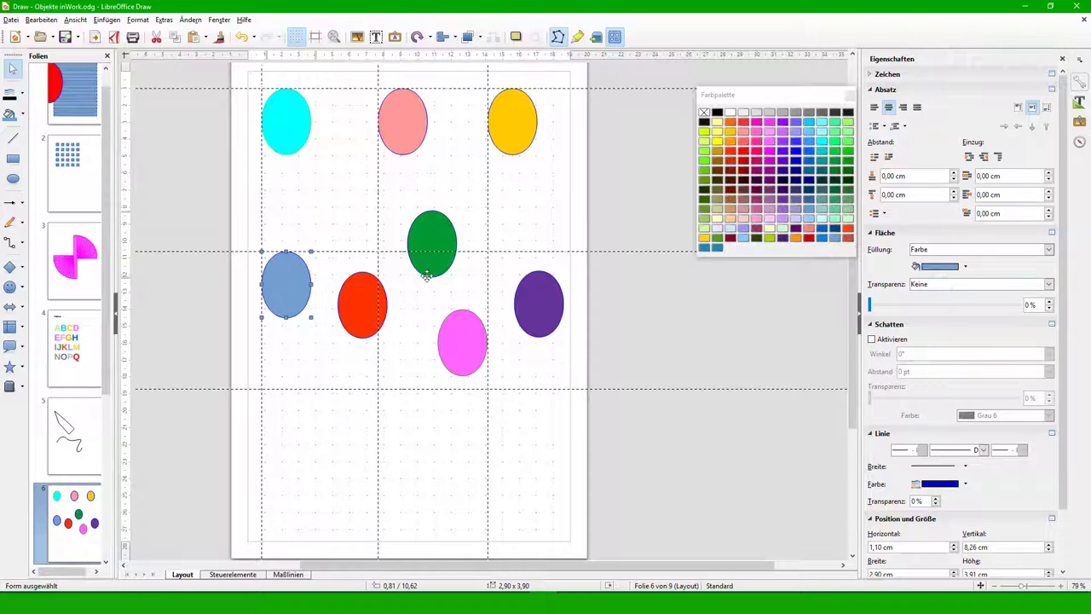
drag(466, 343, 399, 428)
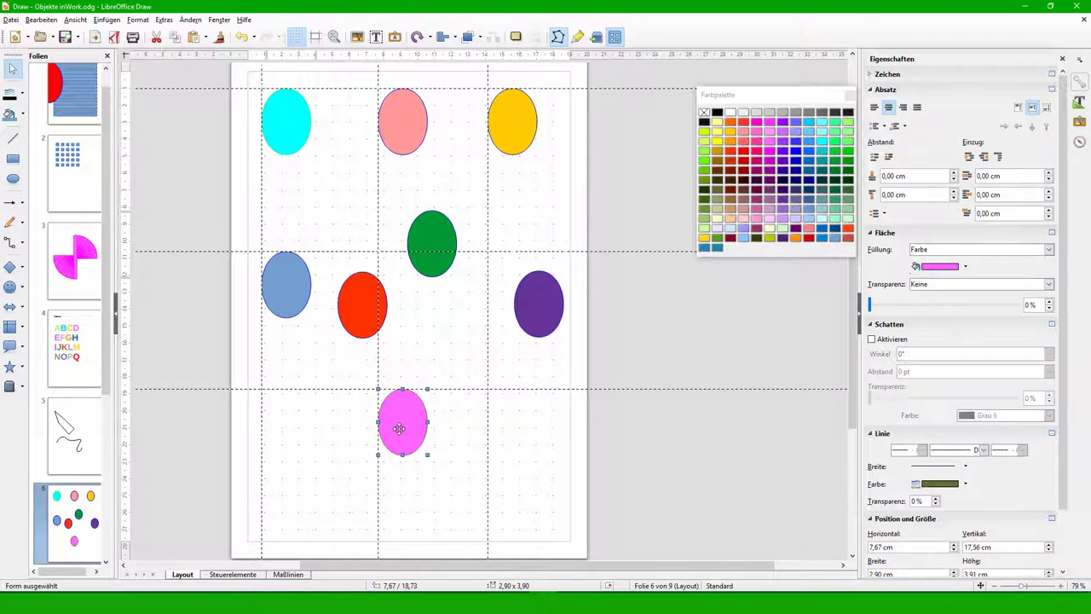
drag(537, 312, 508, 422)
drag(441, 257, 517, 274)
drag(517, 275, 520, 283)
drag(365, 304, 400, 289)
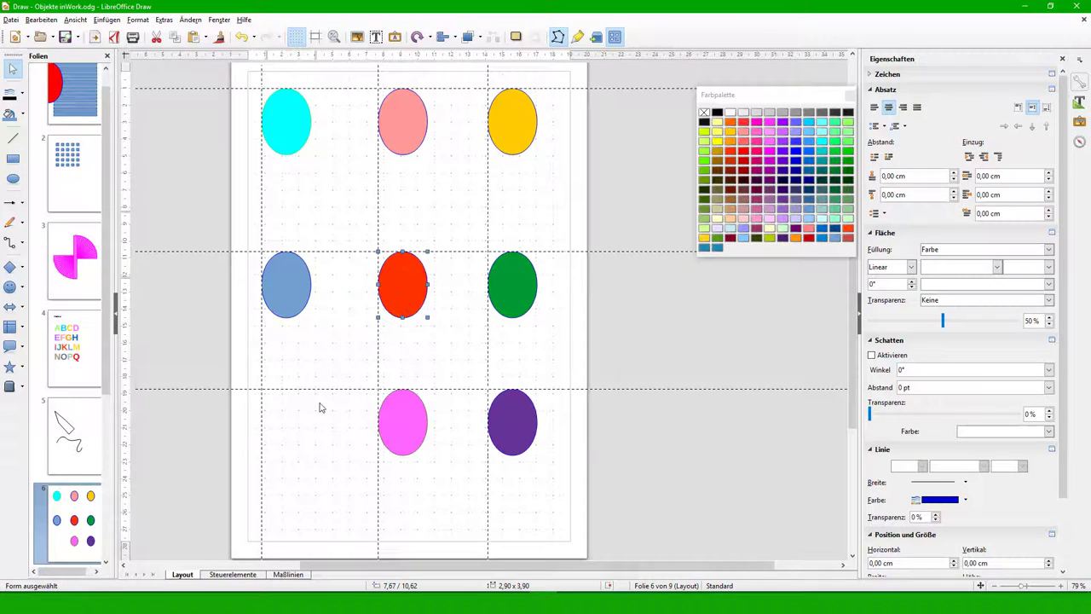
click(290, 368)
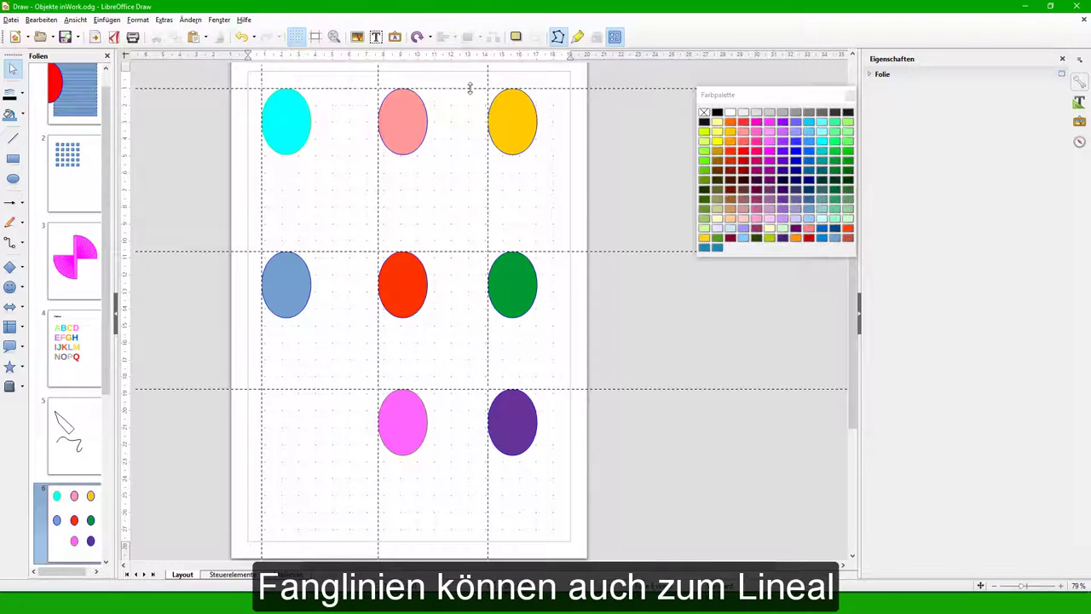
Remove all three horizontal and all three vertical snap lines by moving them back onto their rulers.
drag(469, 88, 466, 53)
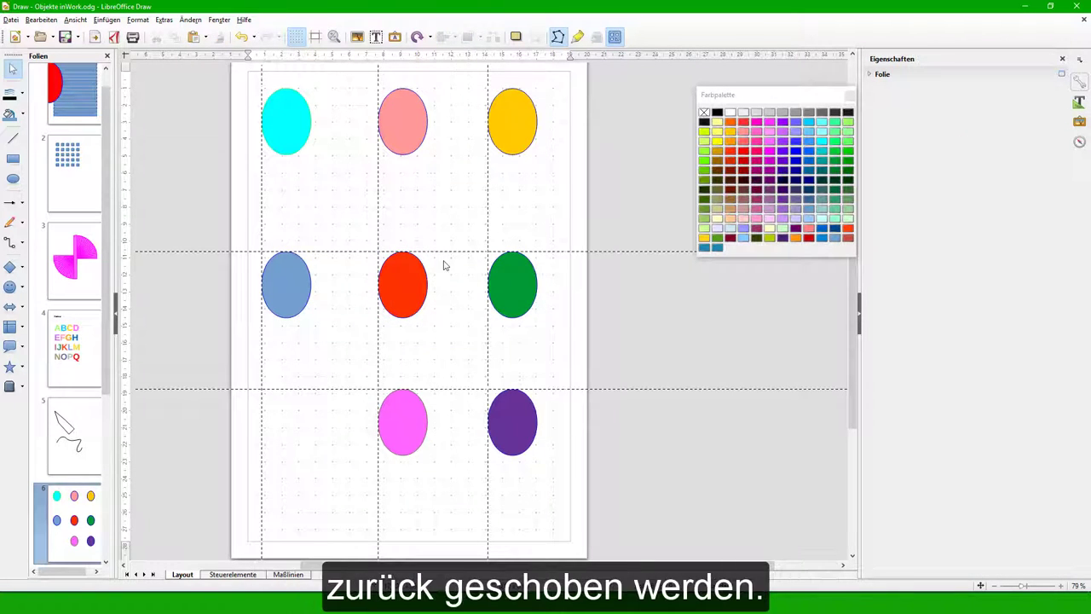
drag(446, 251, 464, 53)
drag(453, 393, 453, 55)
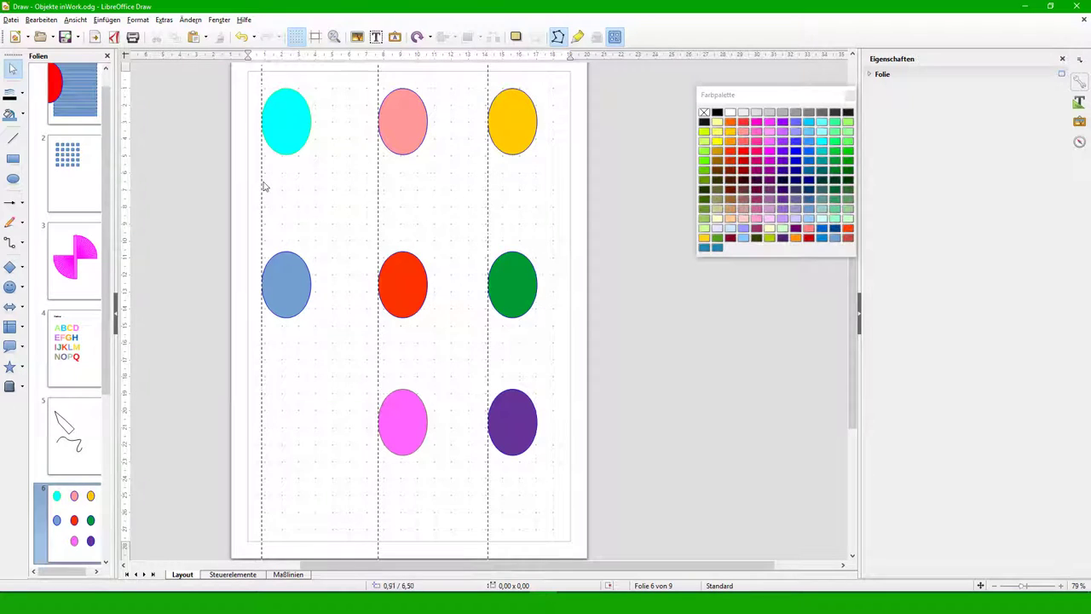
drag(262, 180, 126, 199)
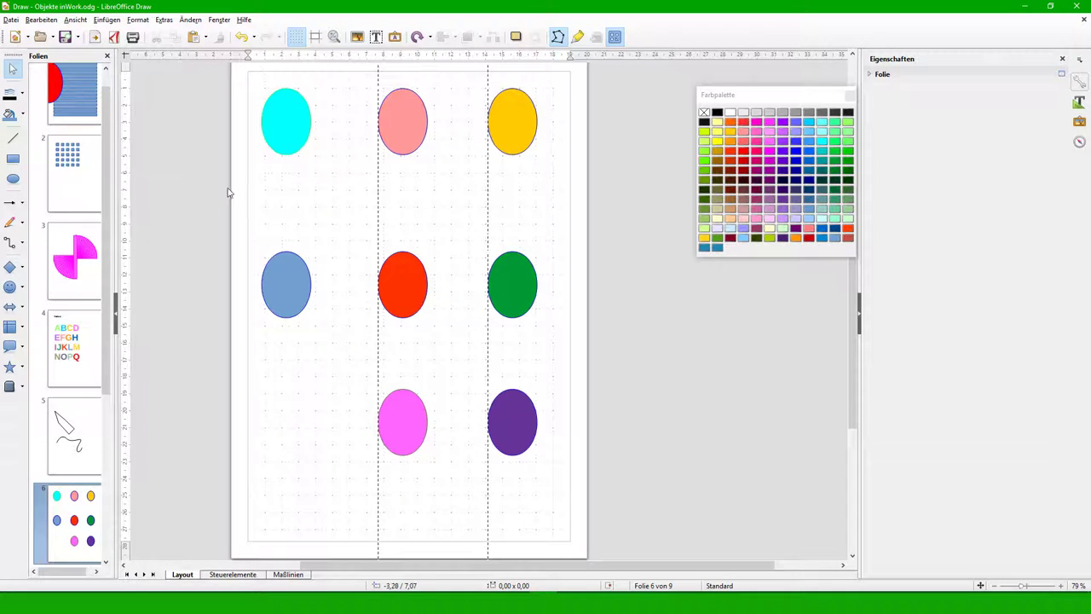
drag(350, 189, 127, 207)
drag(487, 195, 124, 210)
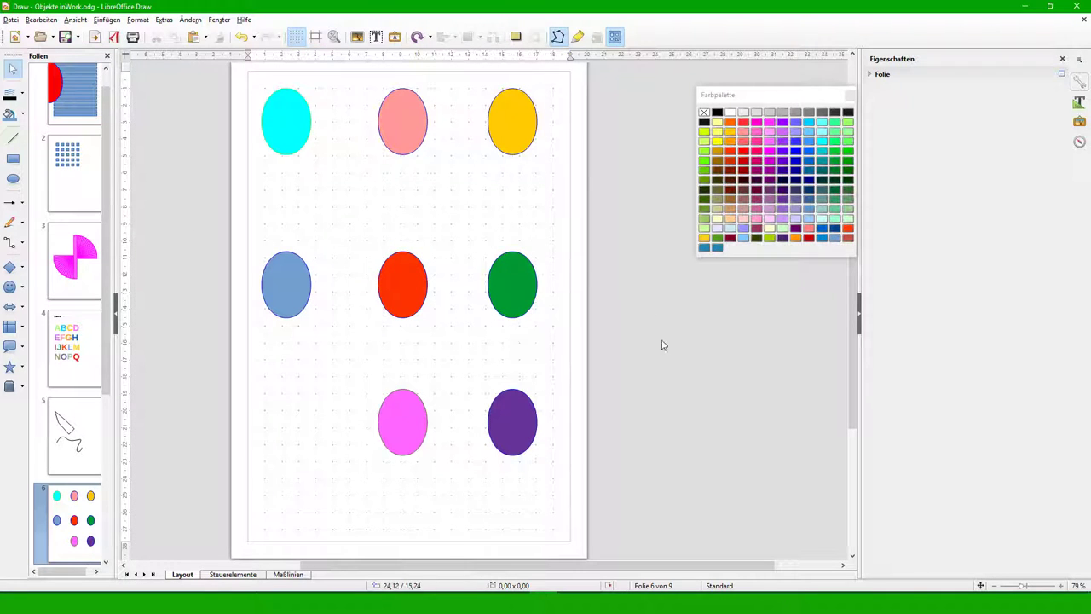